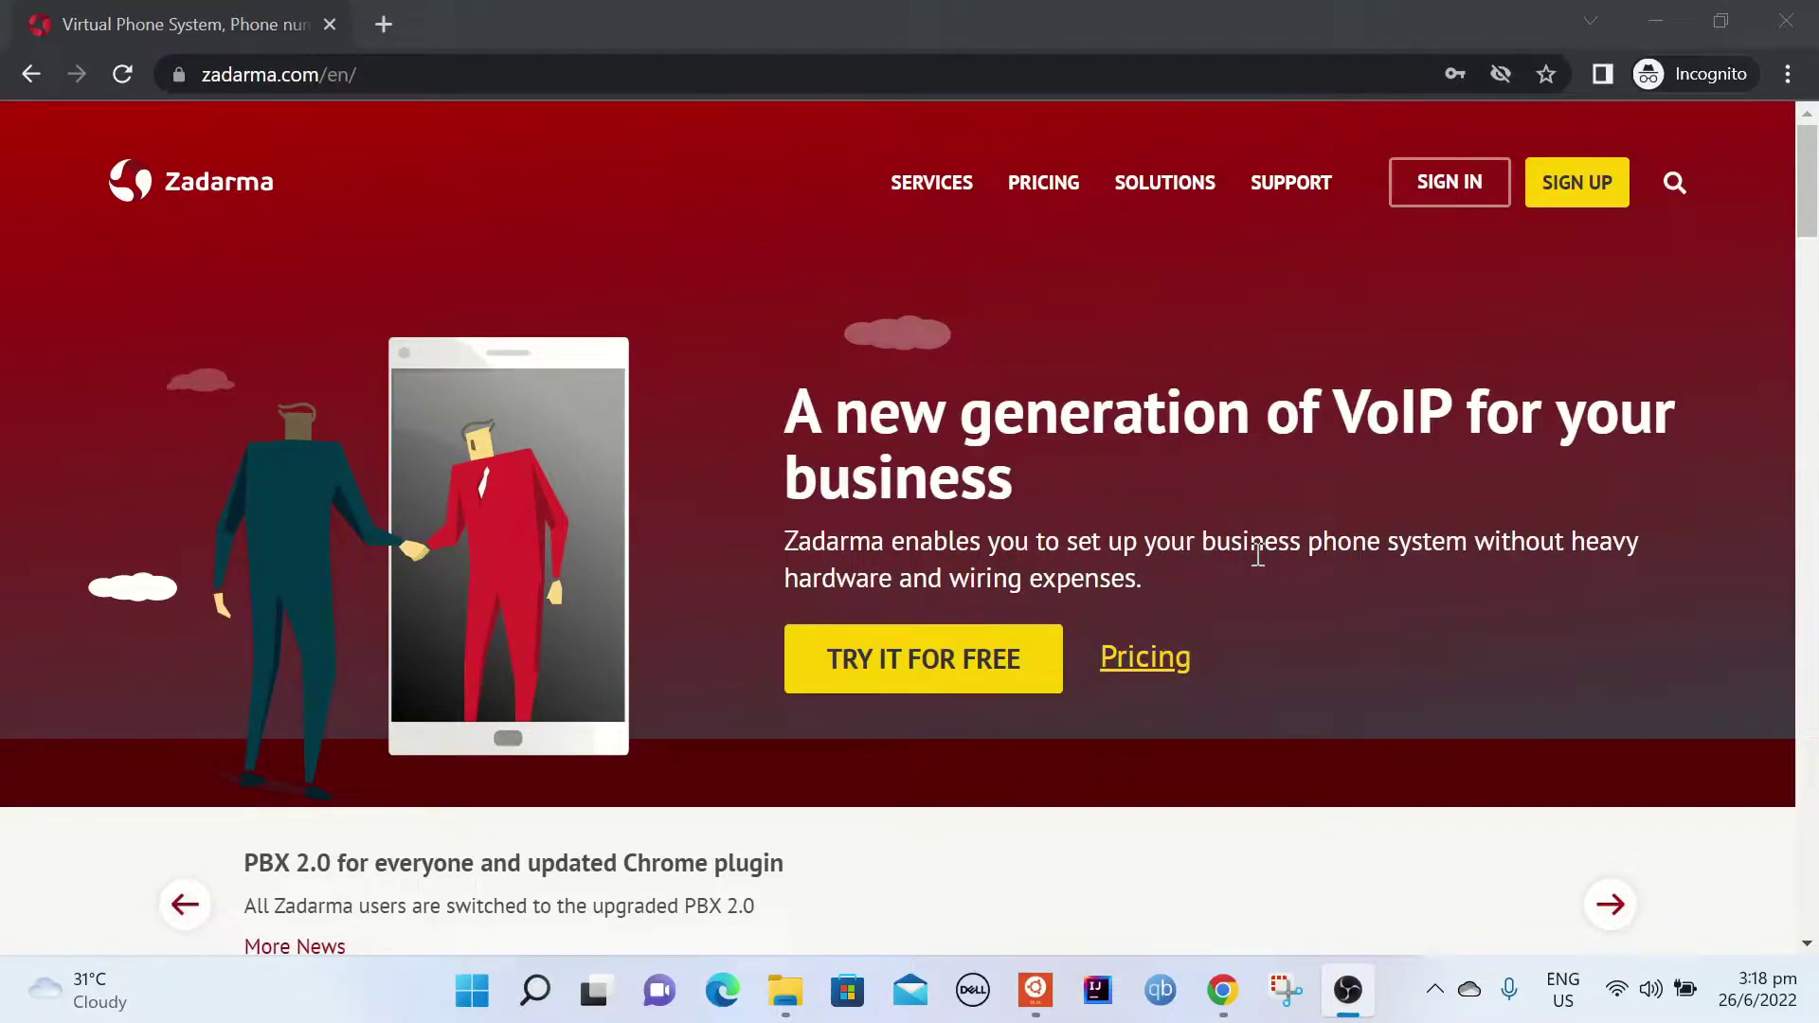
Scroll through the Zadarma dashboard and start a new virtual number order.
scroll(1258, 555, down, 6)
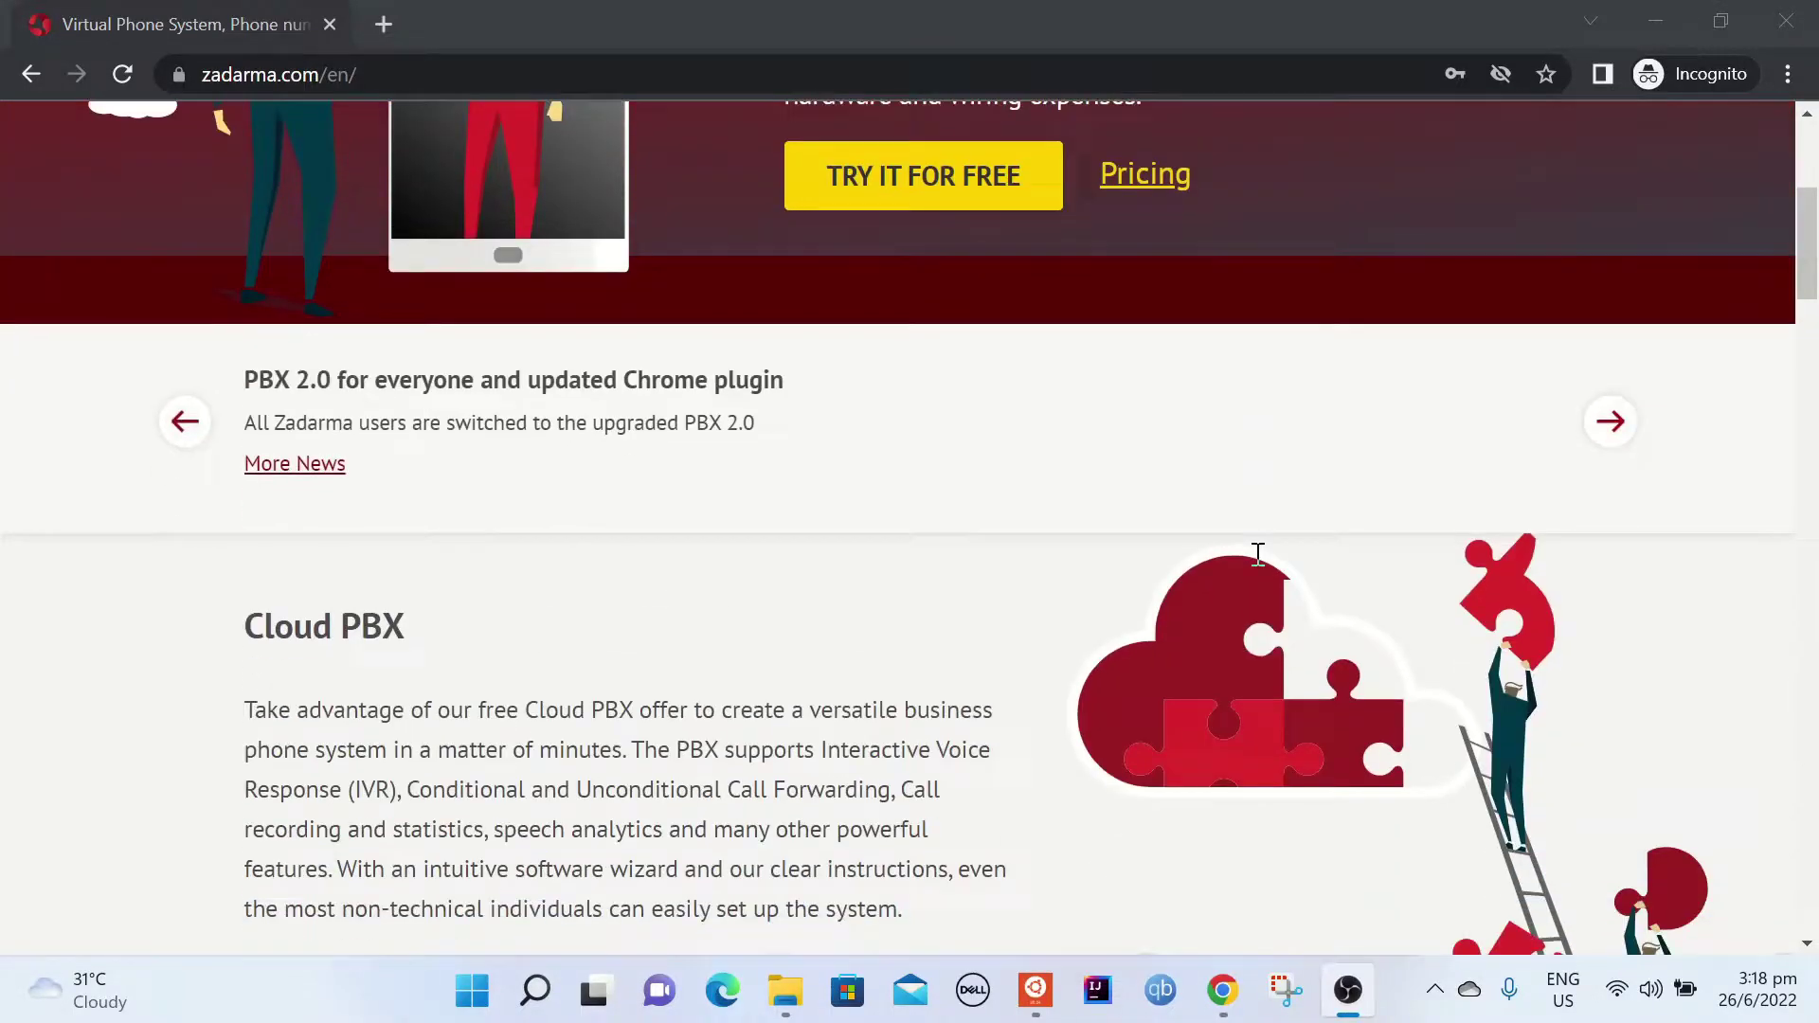
scroll(1259, 555, down, 7)
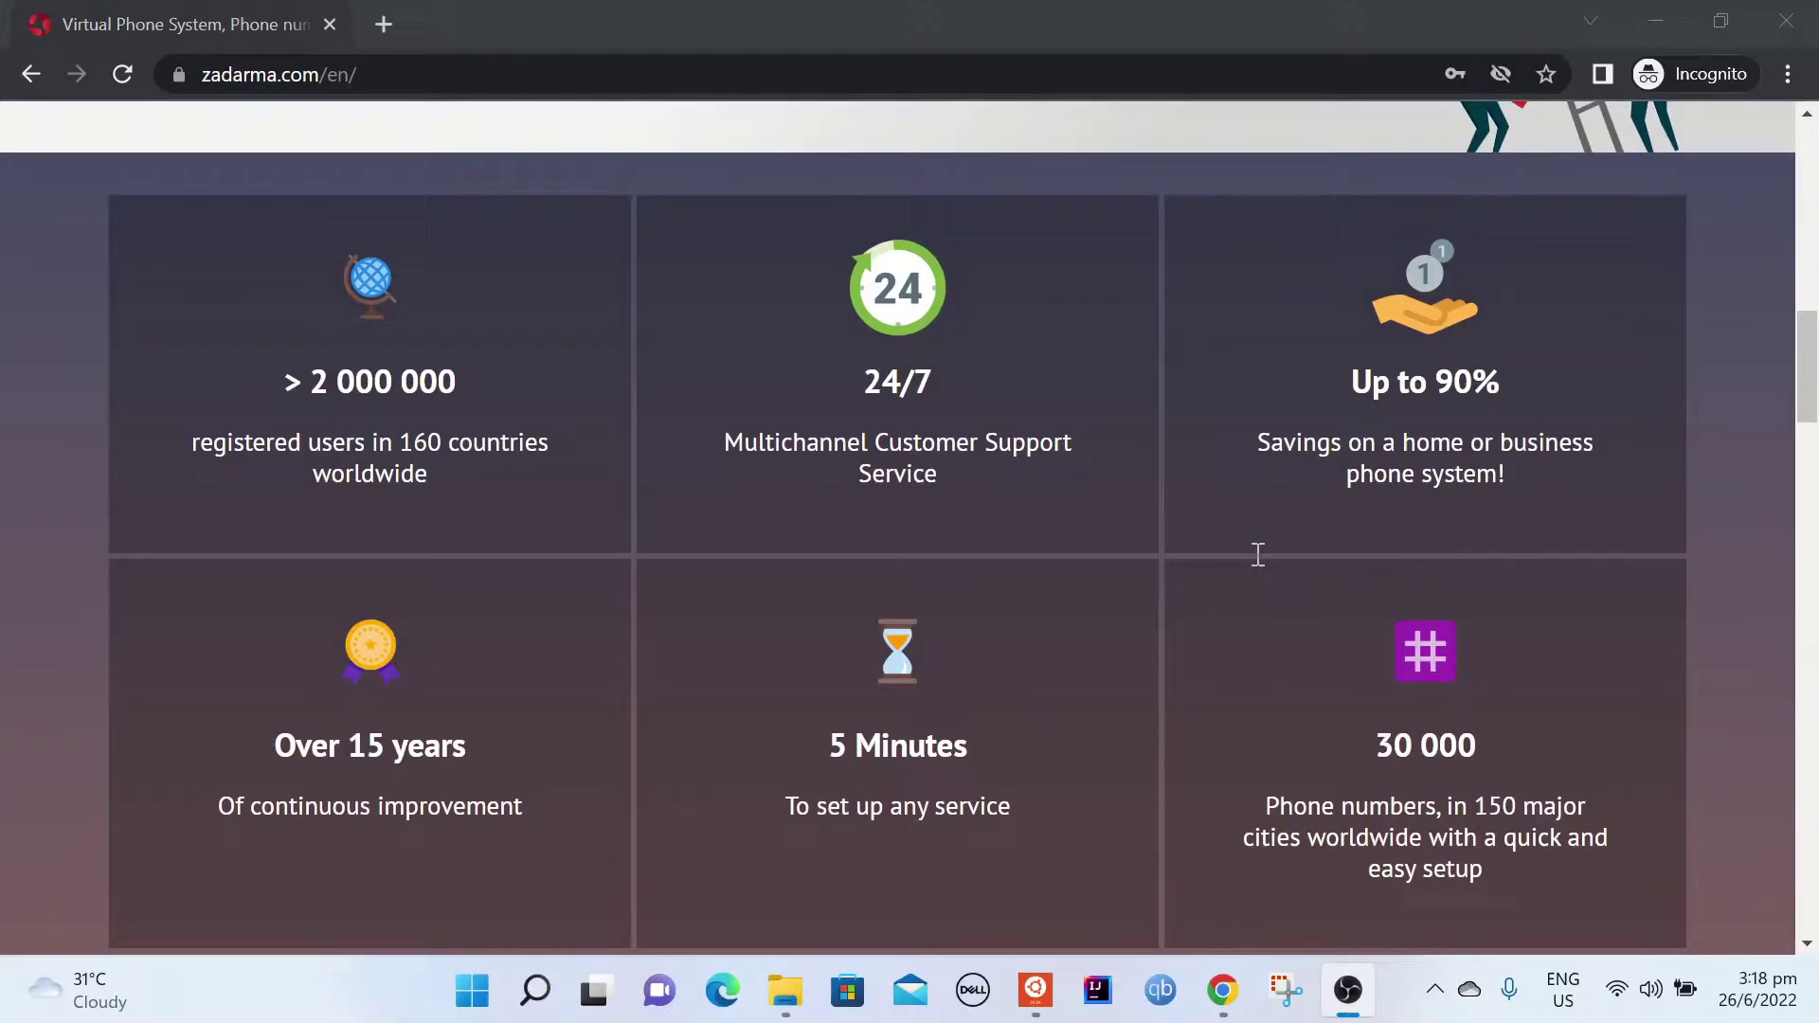
scroll(1259, 555, down, 3)
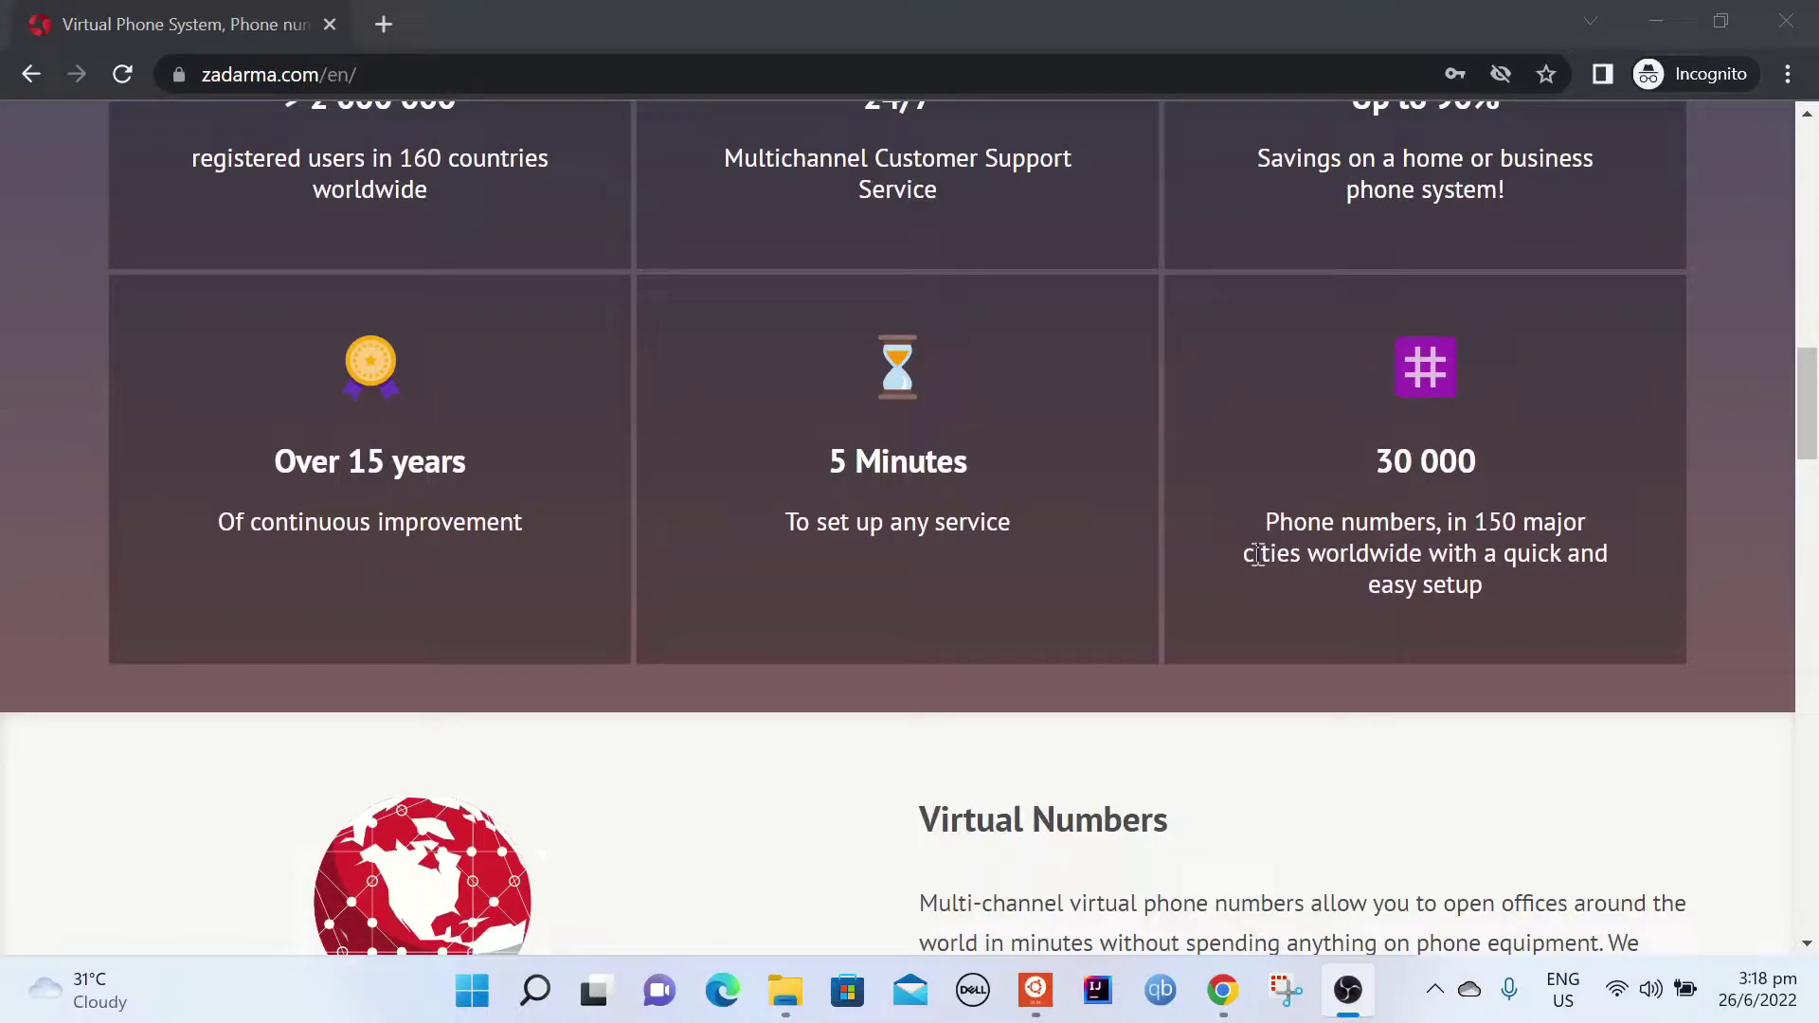
scroll(1258, 556, down, 15)
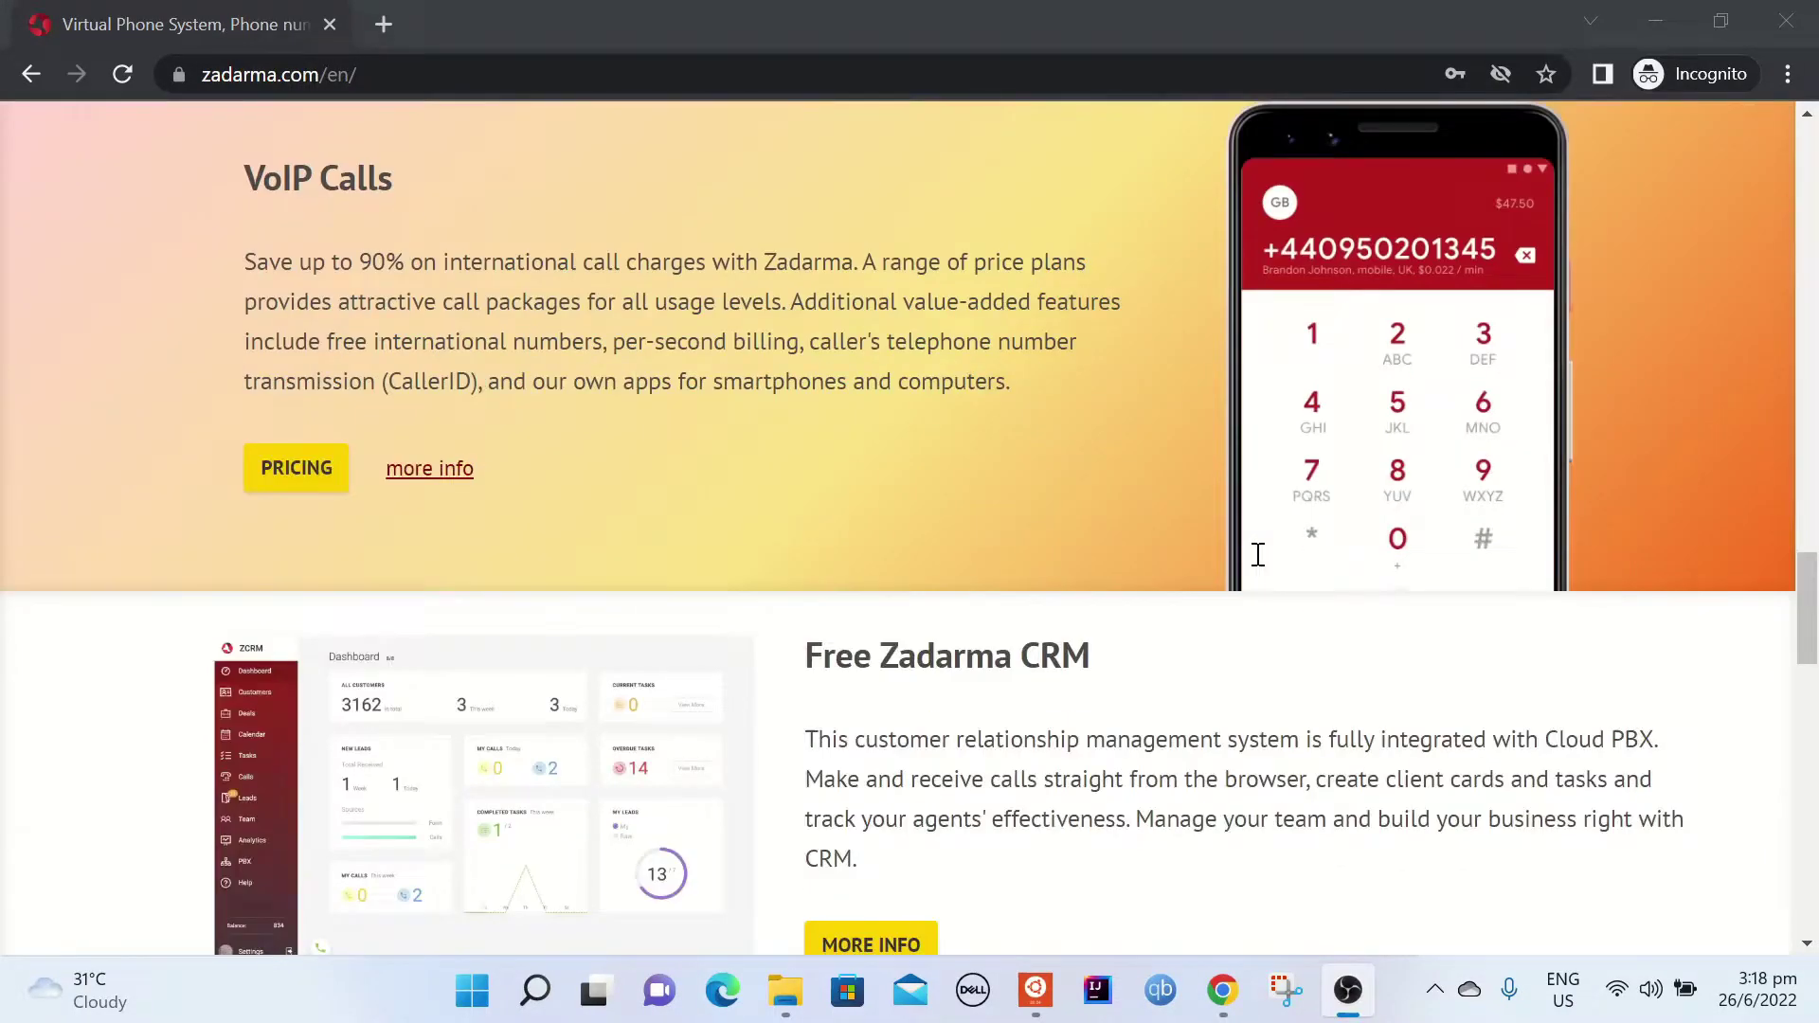
scroll(1258, 555, down, 2)
scroll(1258, 555, up, 3)
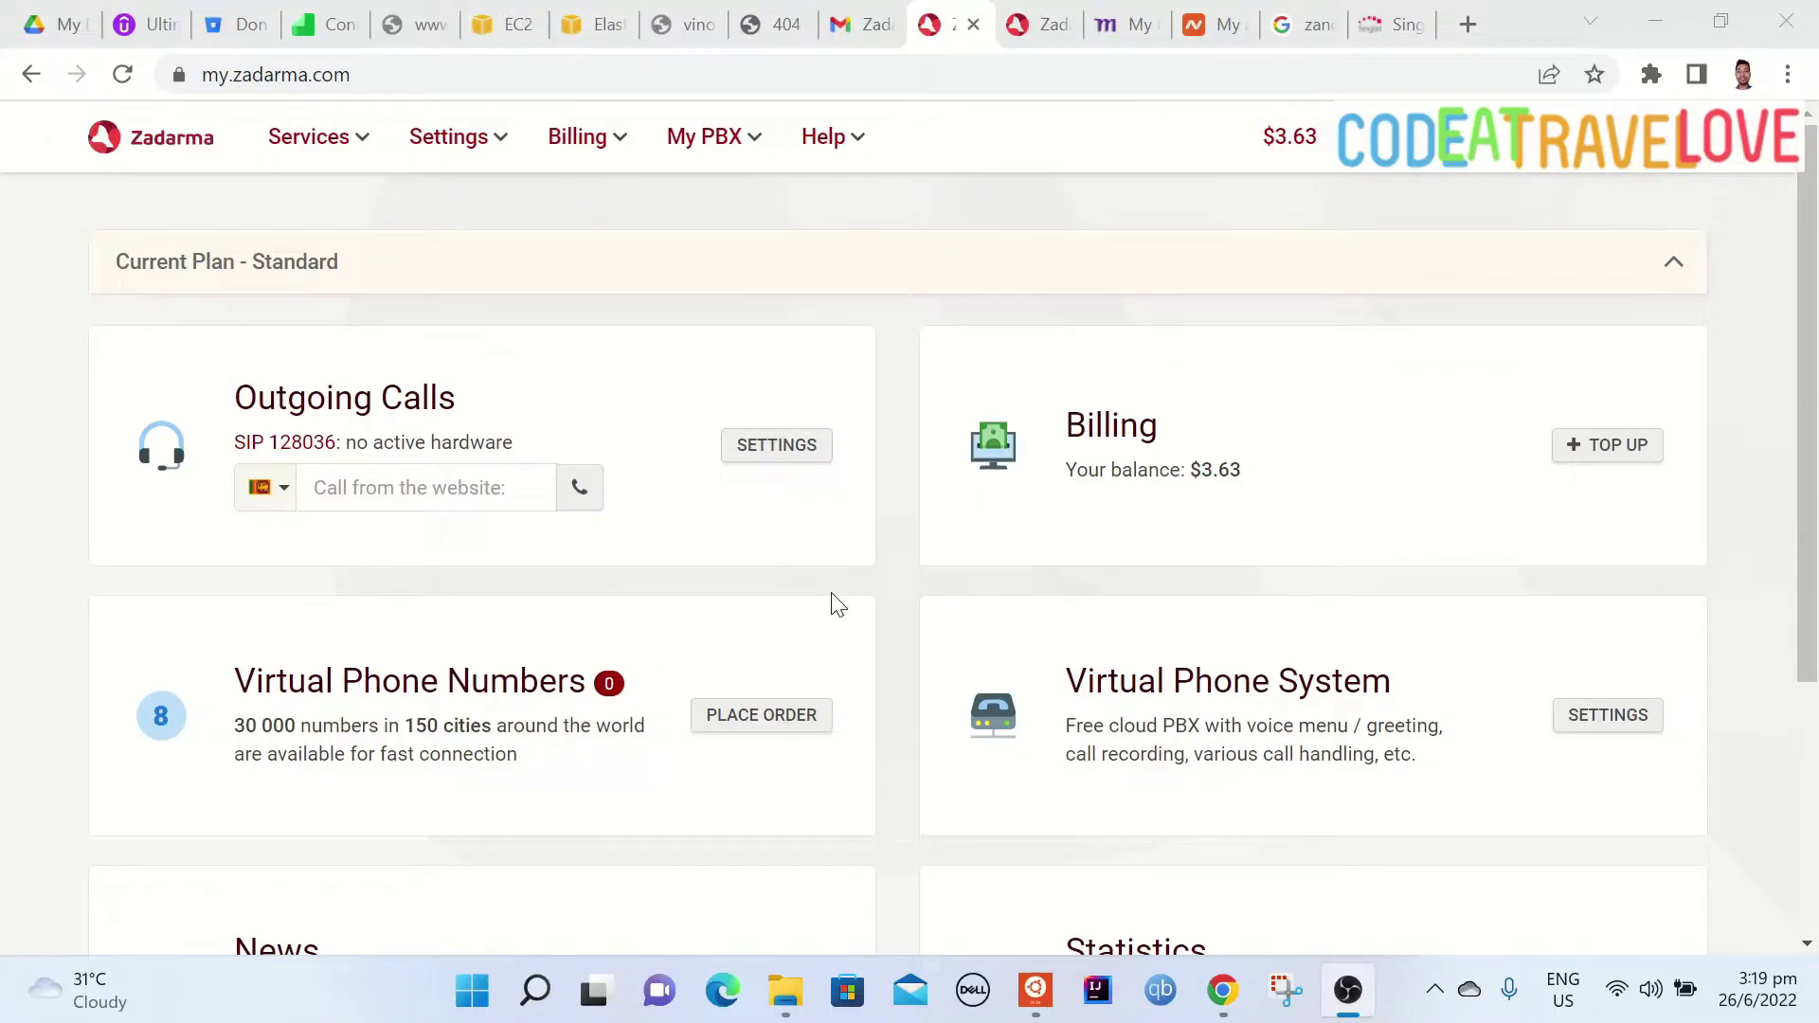
scroll(840, 597, down, 4)
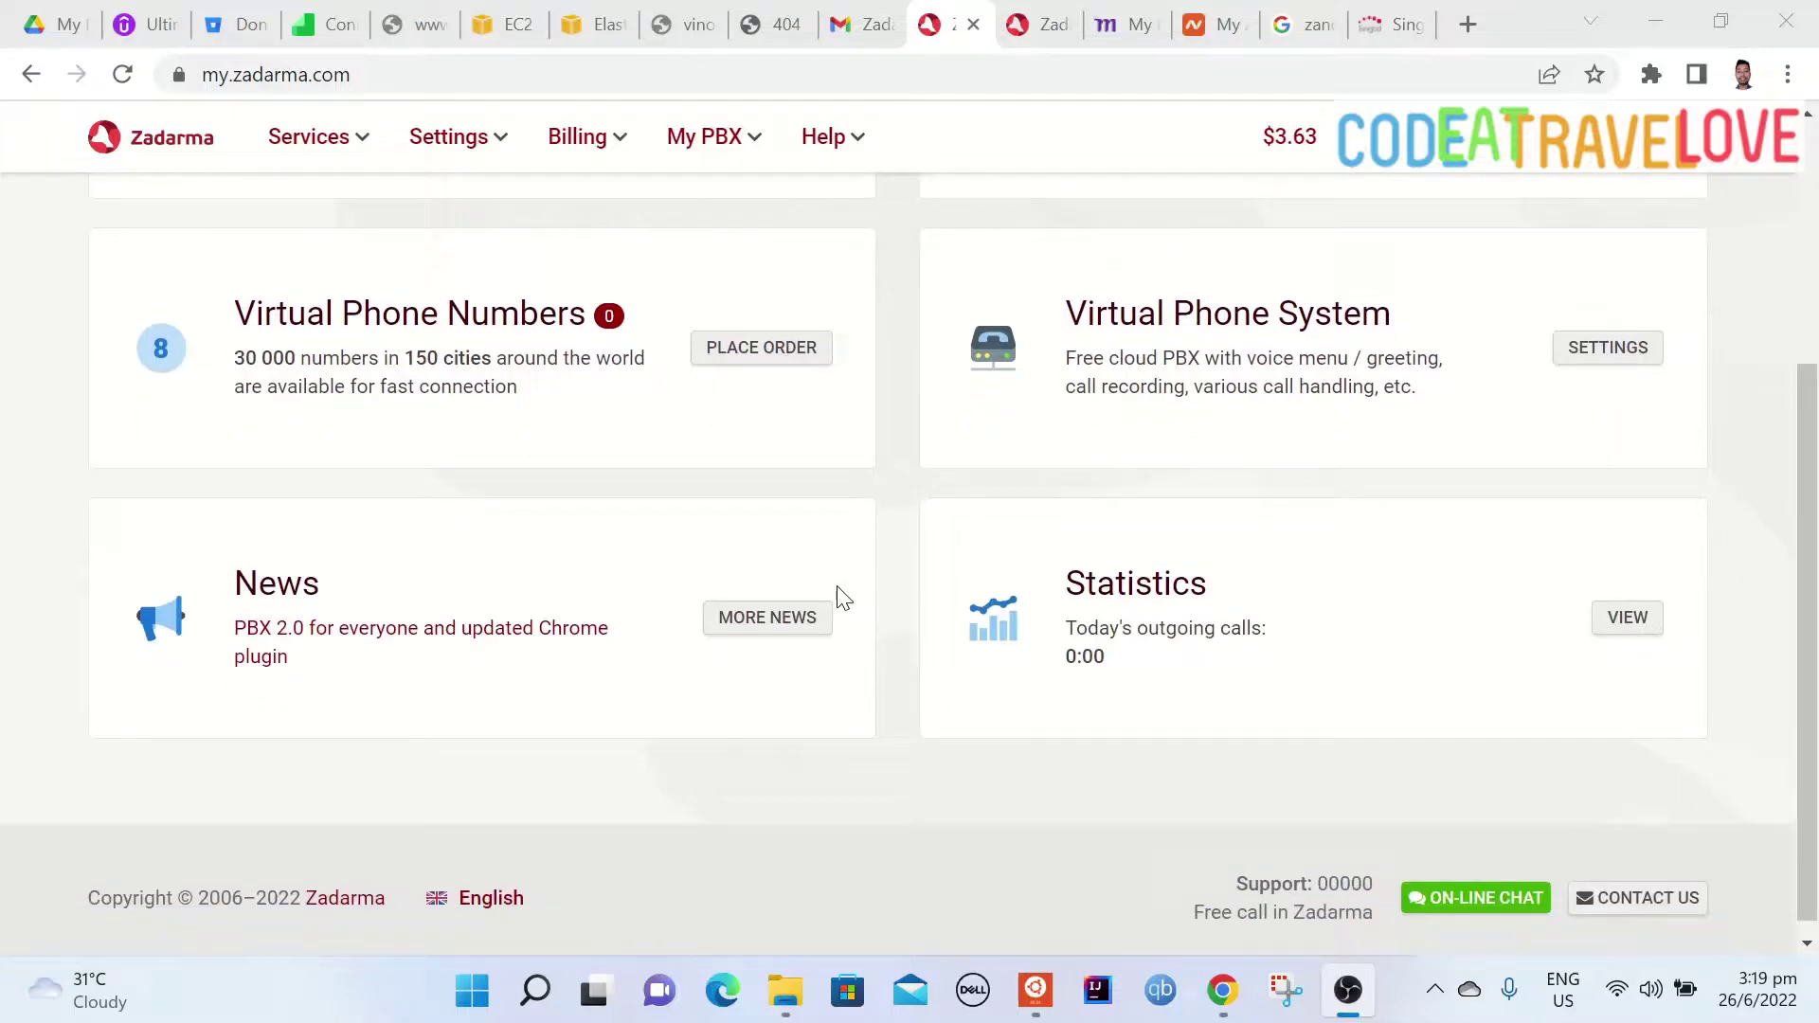
scroll(840, 597, up, 4)
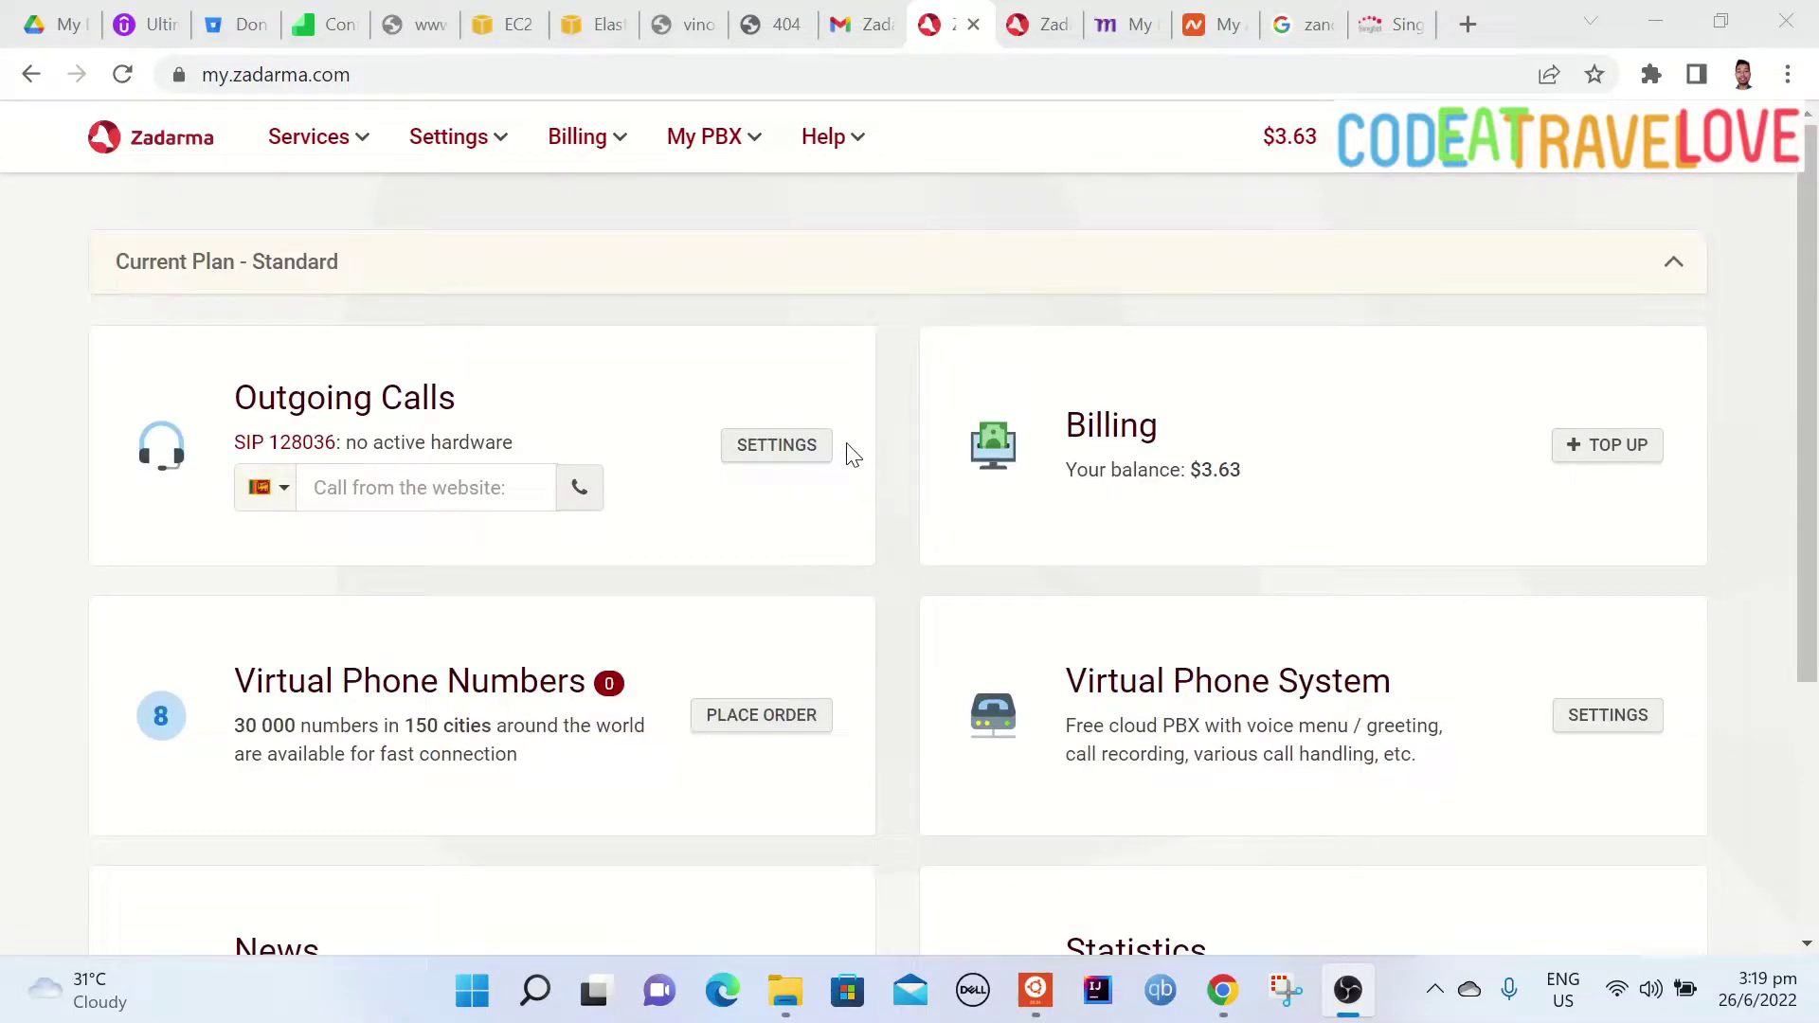
scroll(564, 494, down, 2)
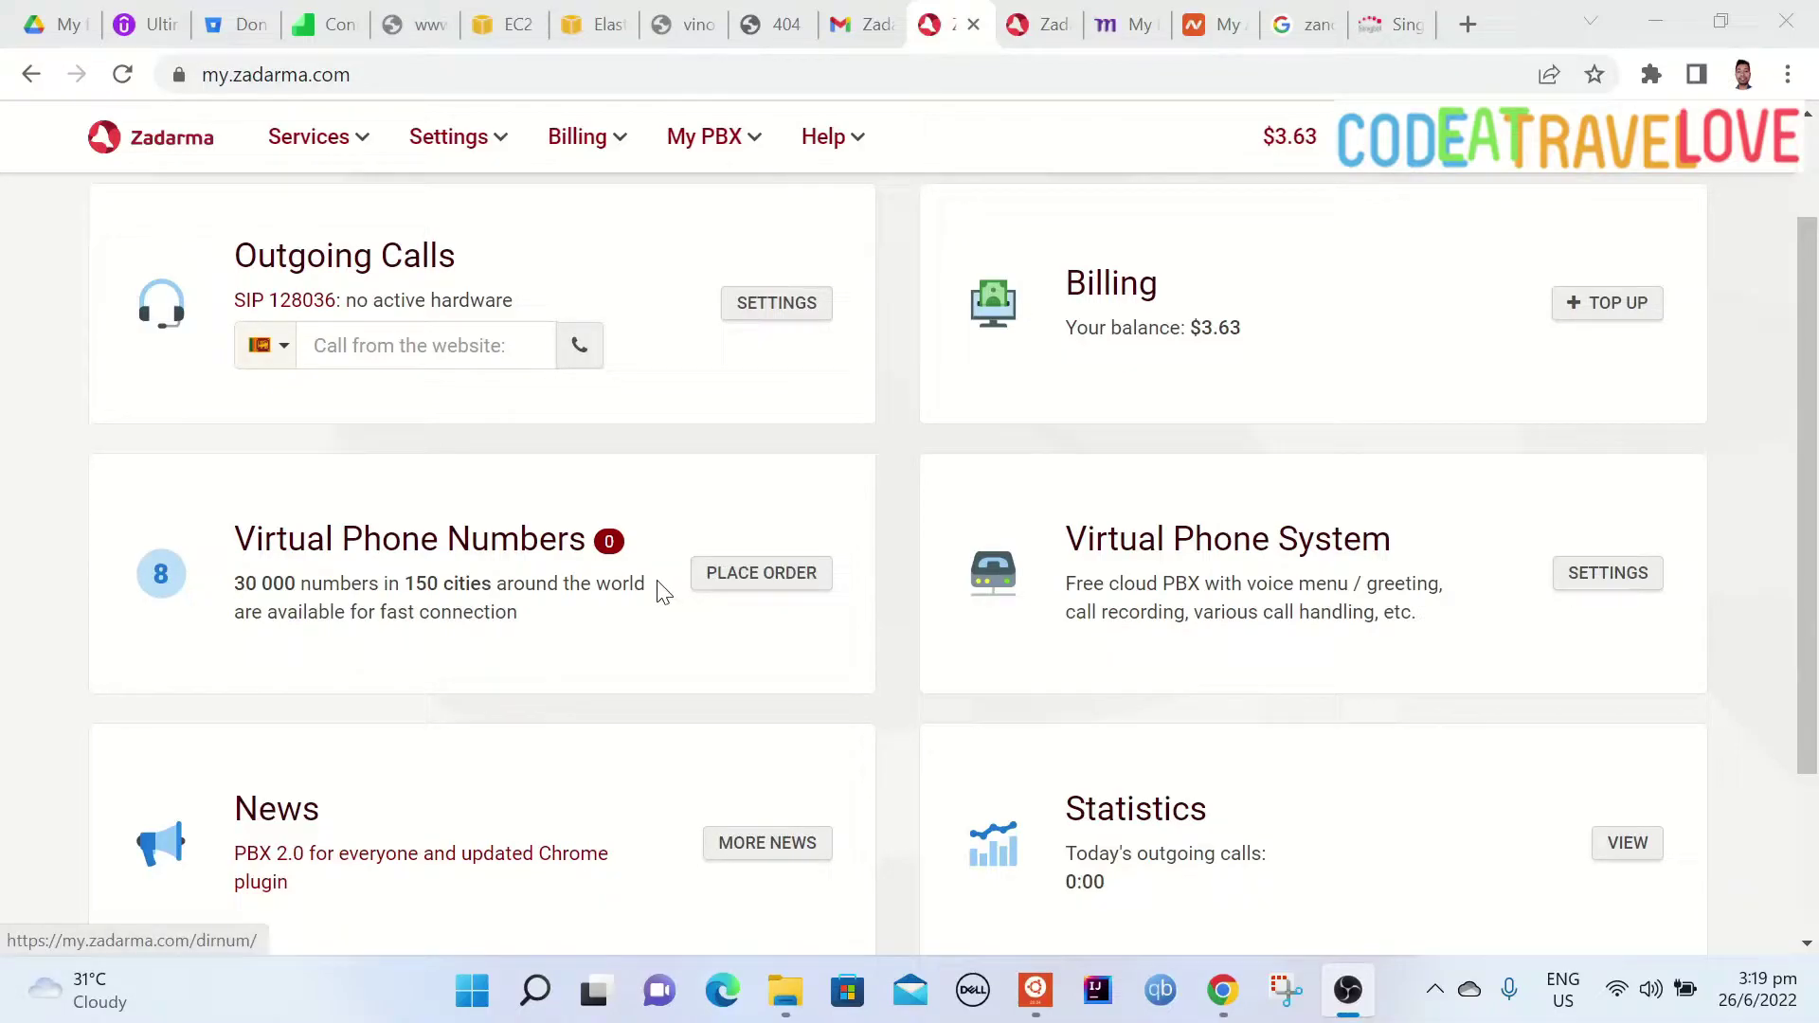
mouse_move(601, 563)
click(797, 589)
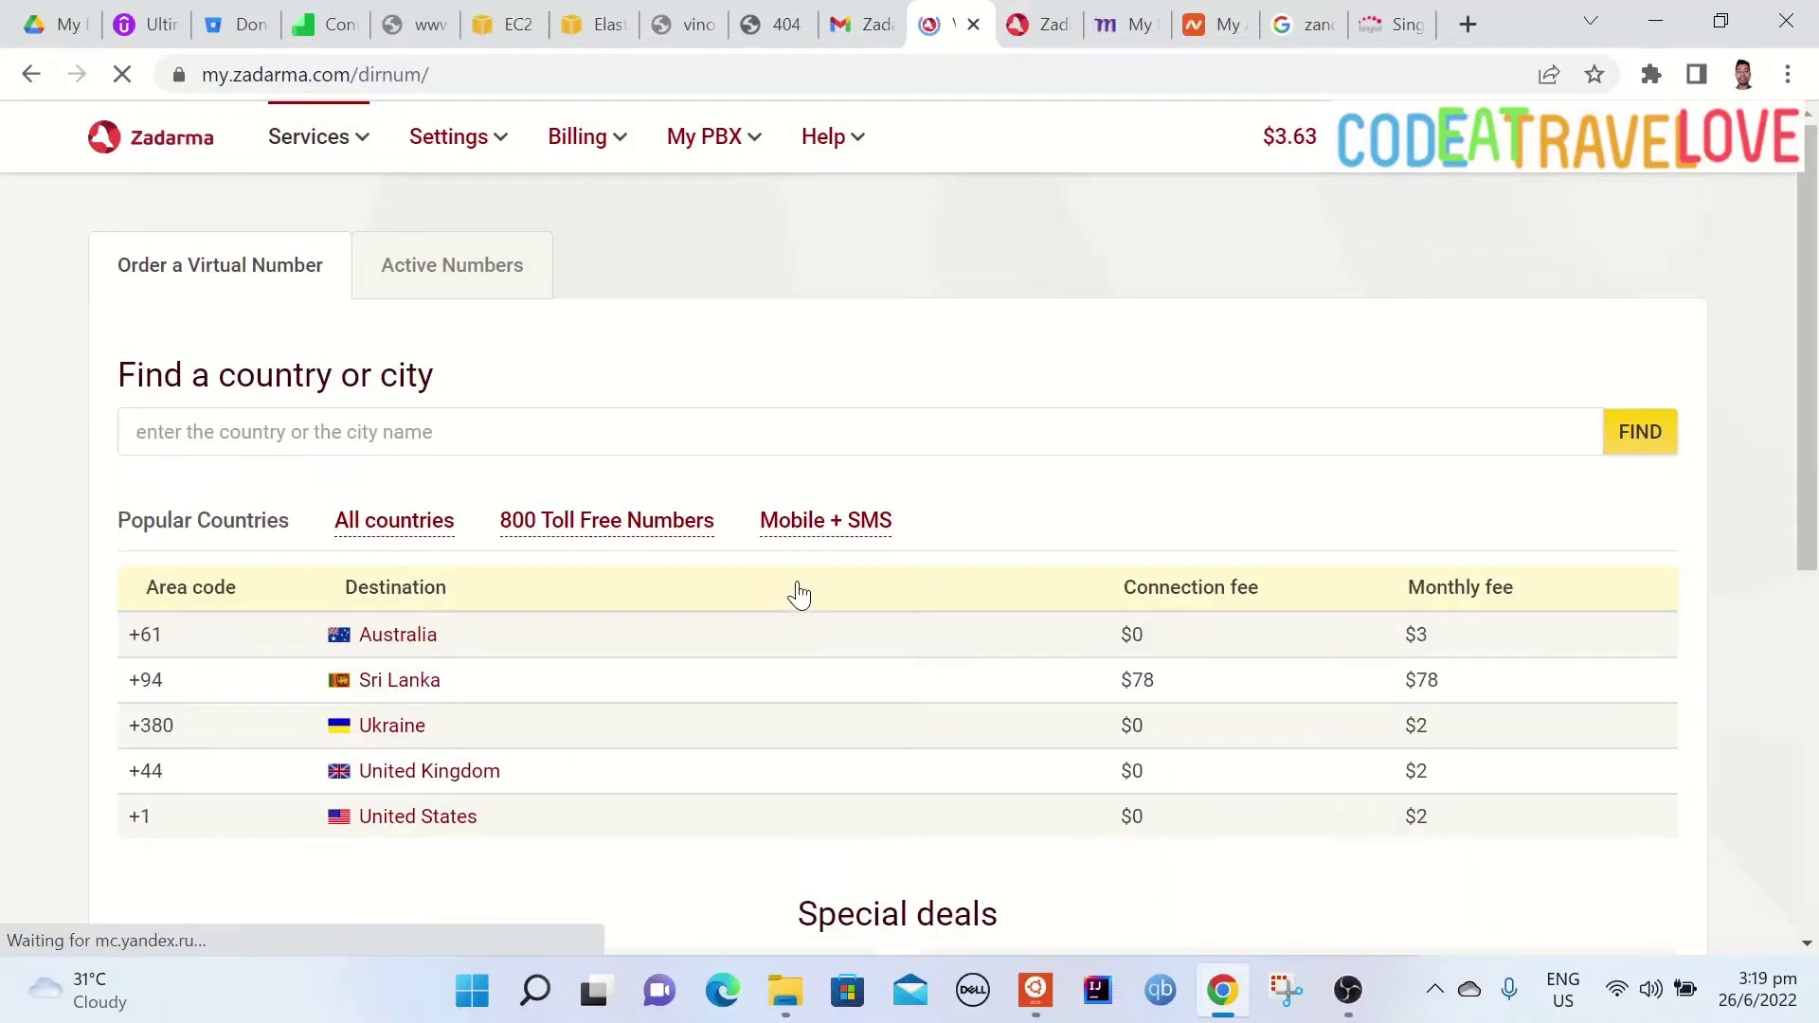
Search 'sing' in the country finder, pick Singapore and buy a Singapore city number.
click(284, 439)
text(sing)
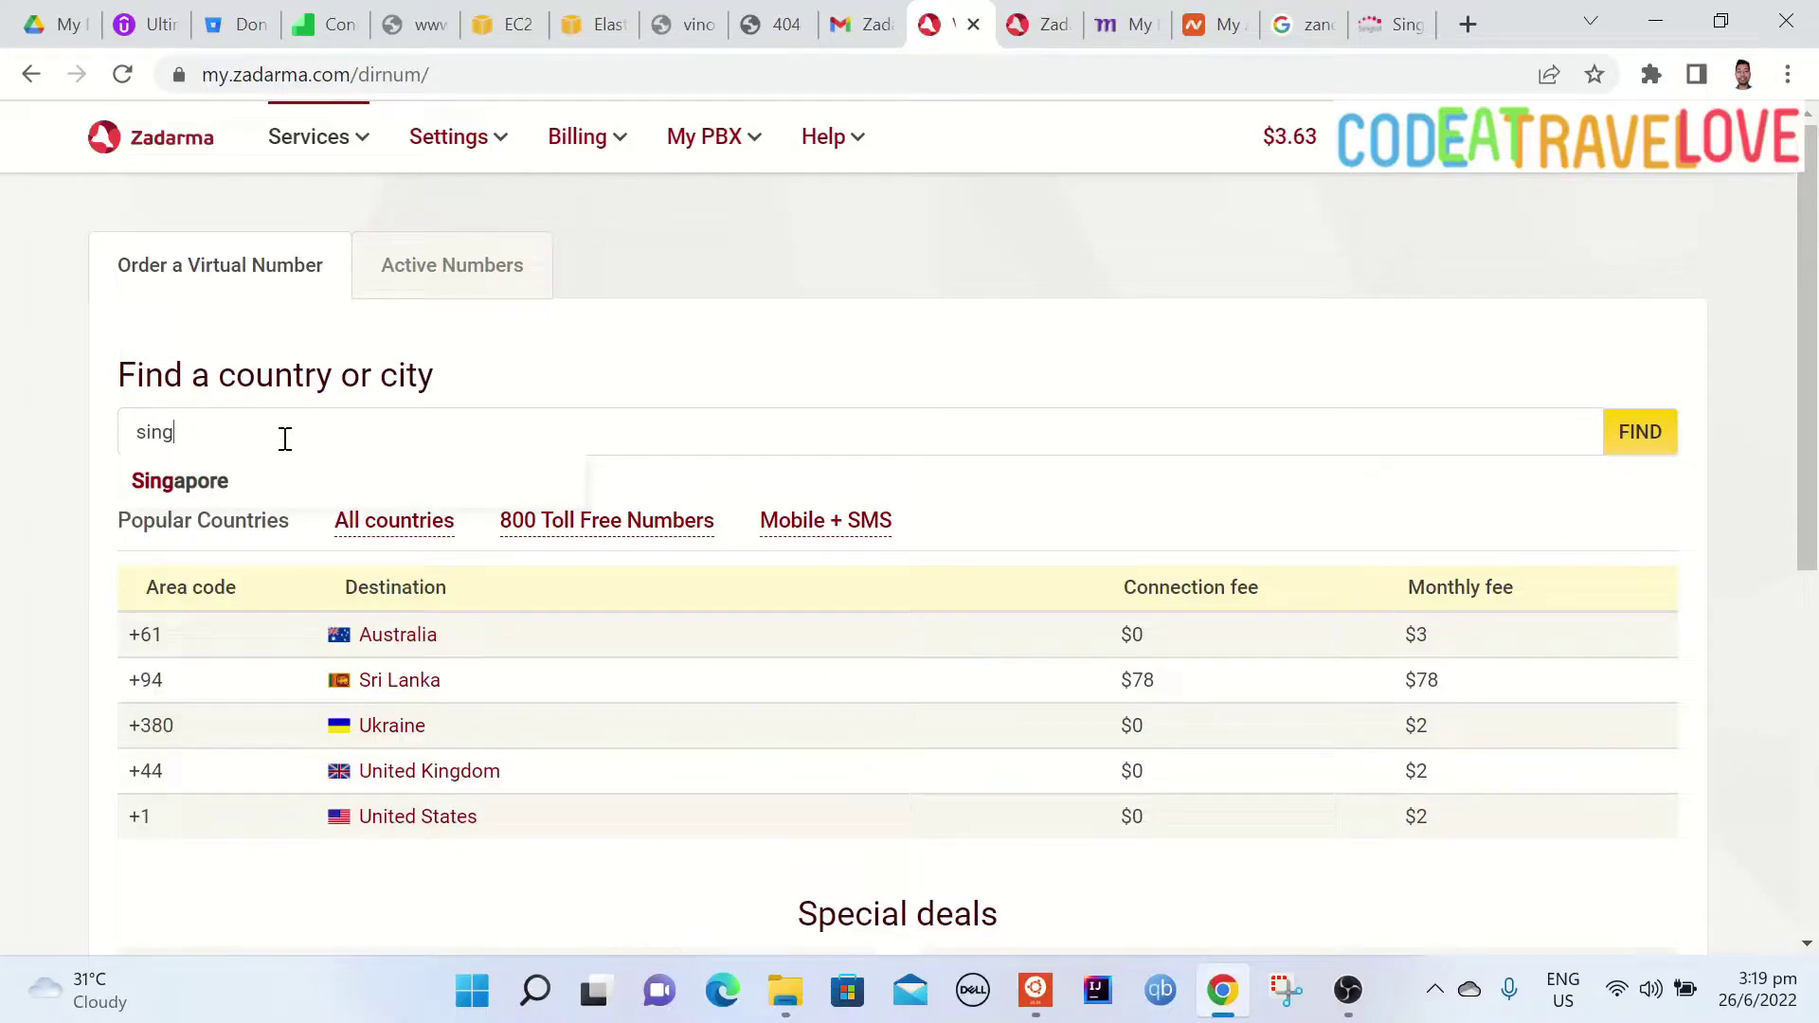
click(194, 485)
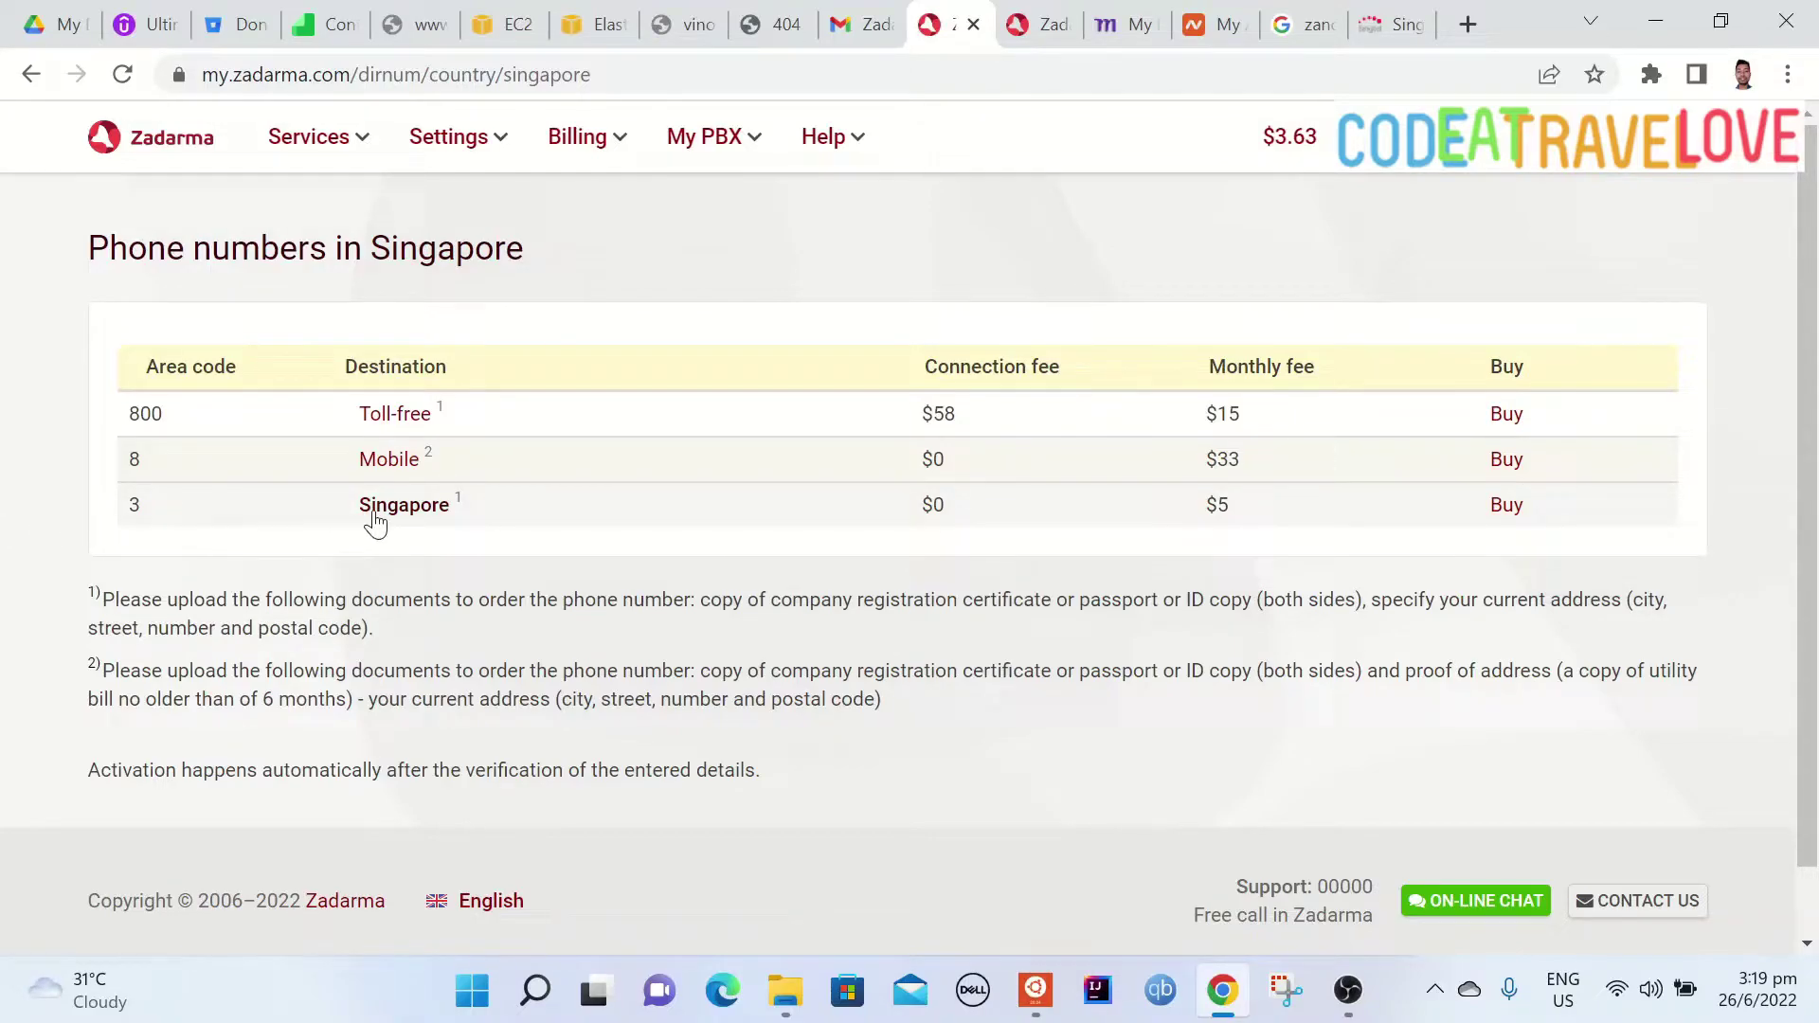
click(1513, 517)
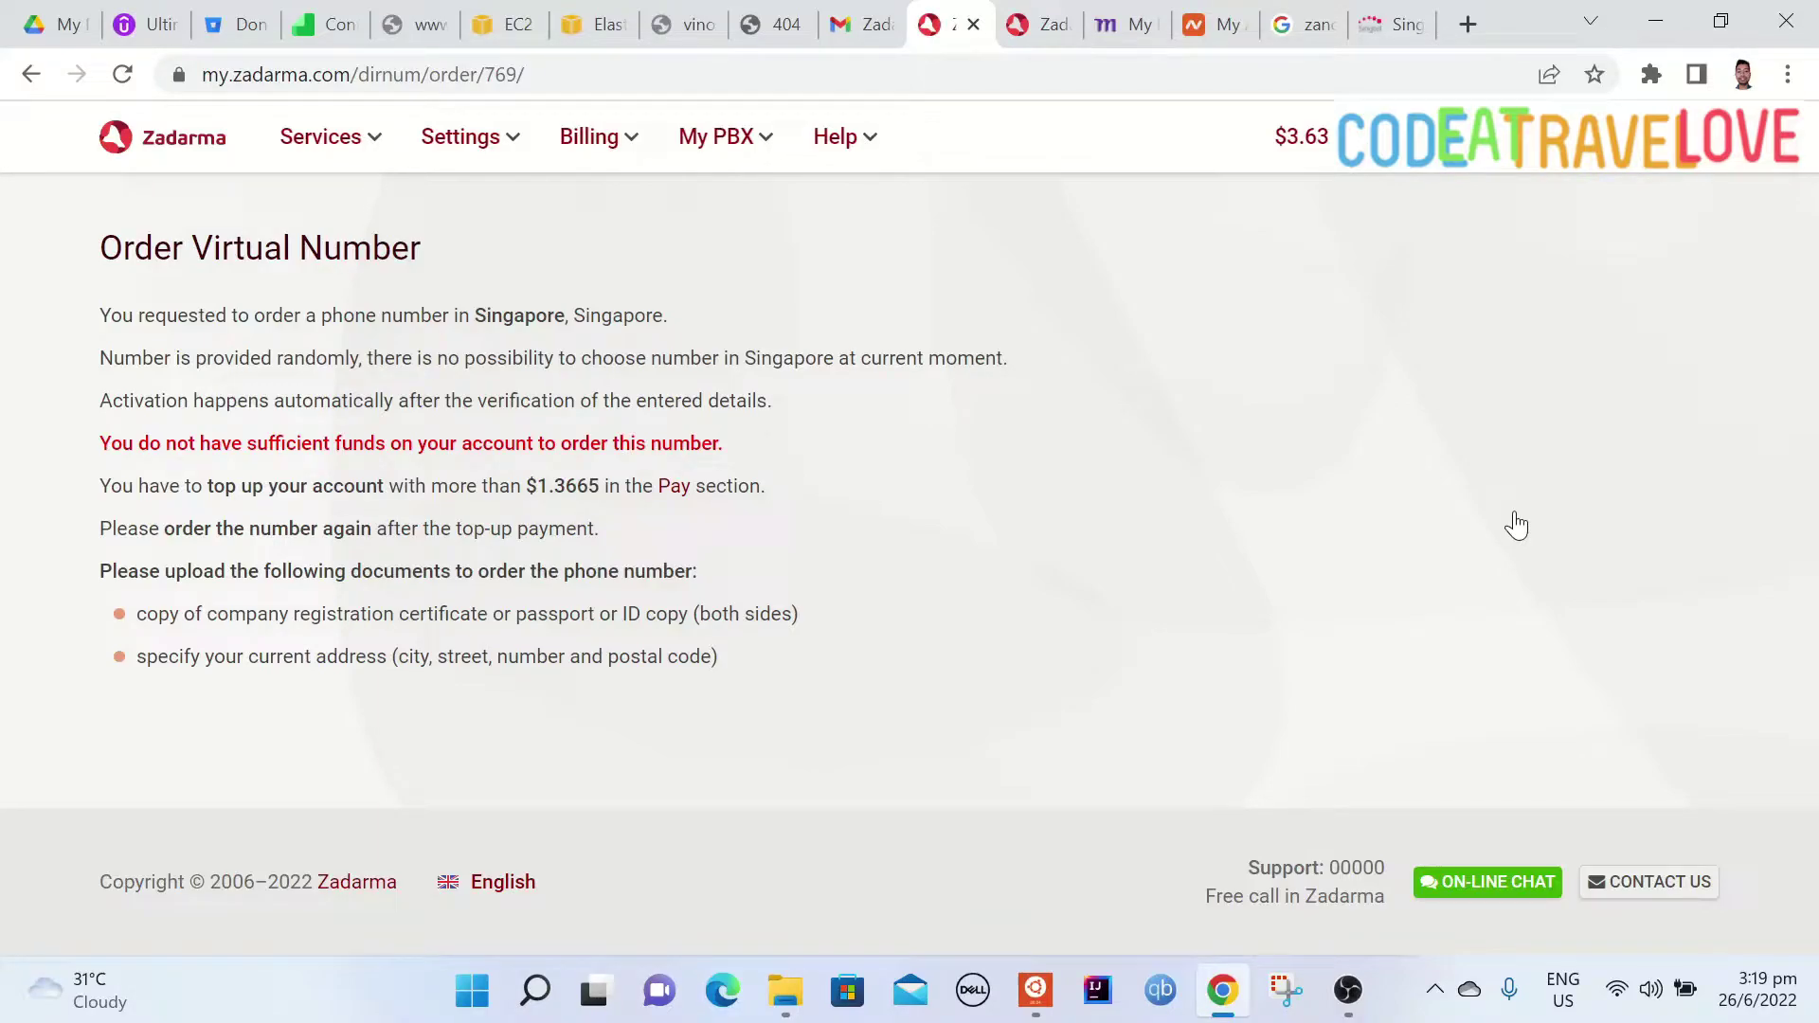
Top up the balance on the payment page and return to the updated dashboard.
click(31, 75)
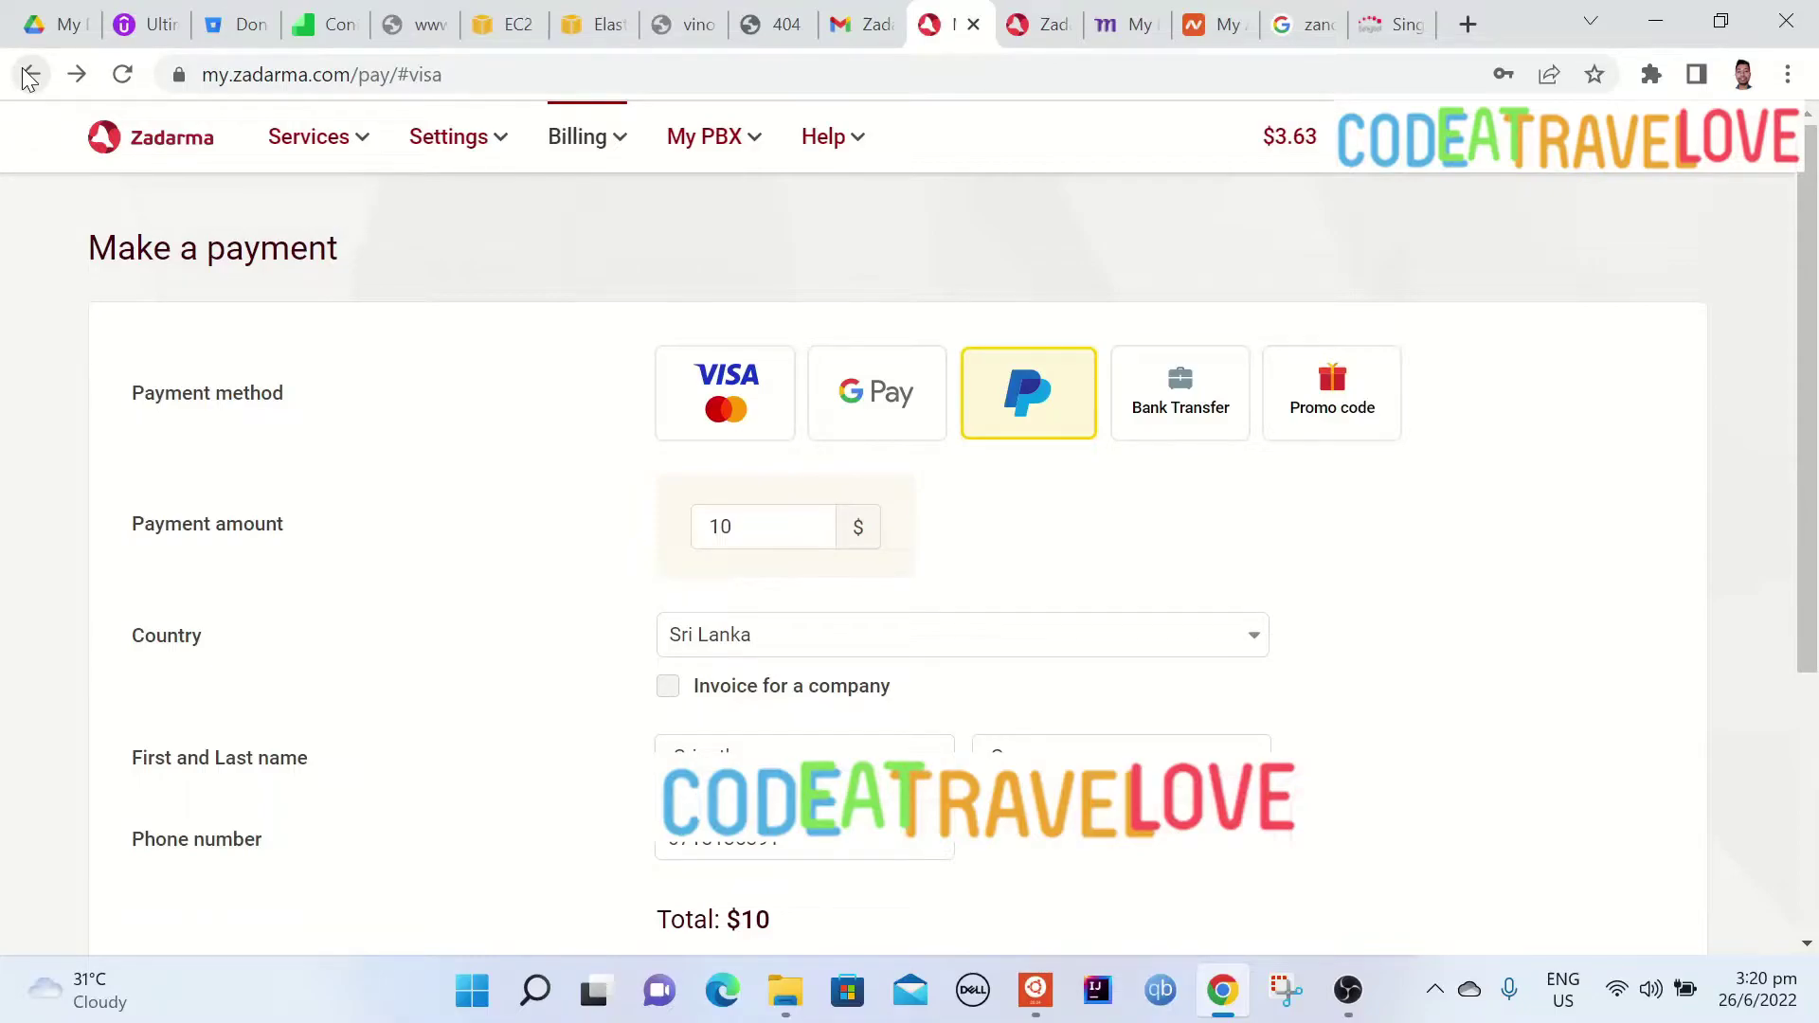
click(31, 75)
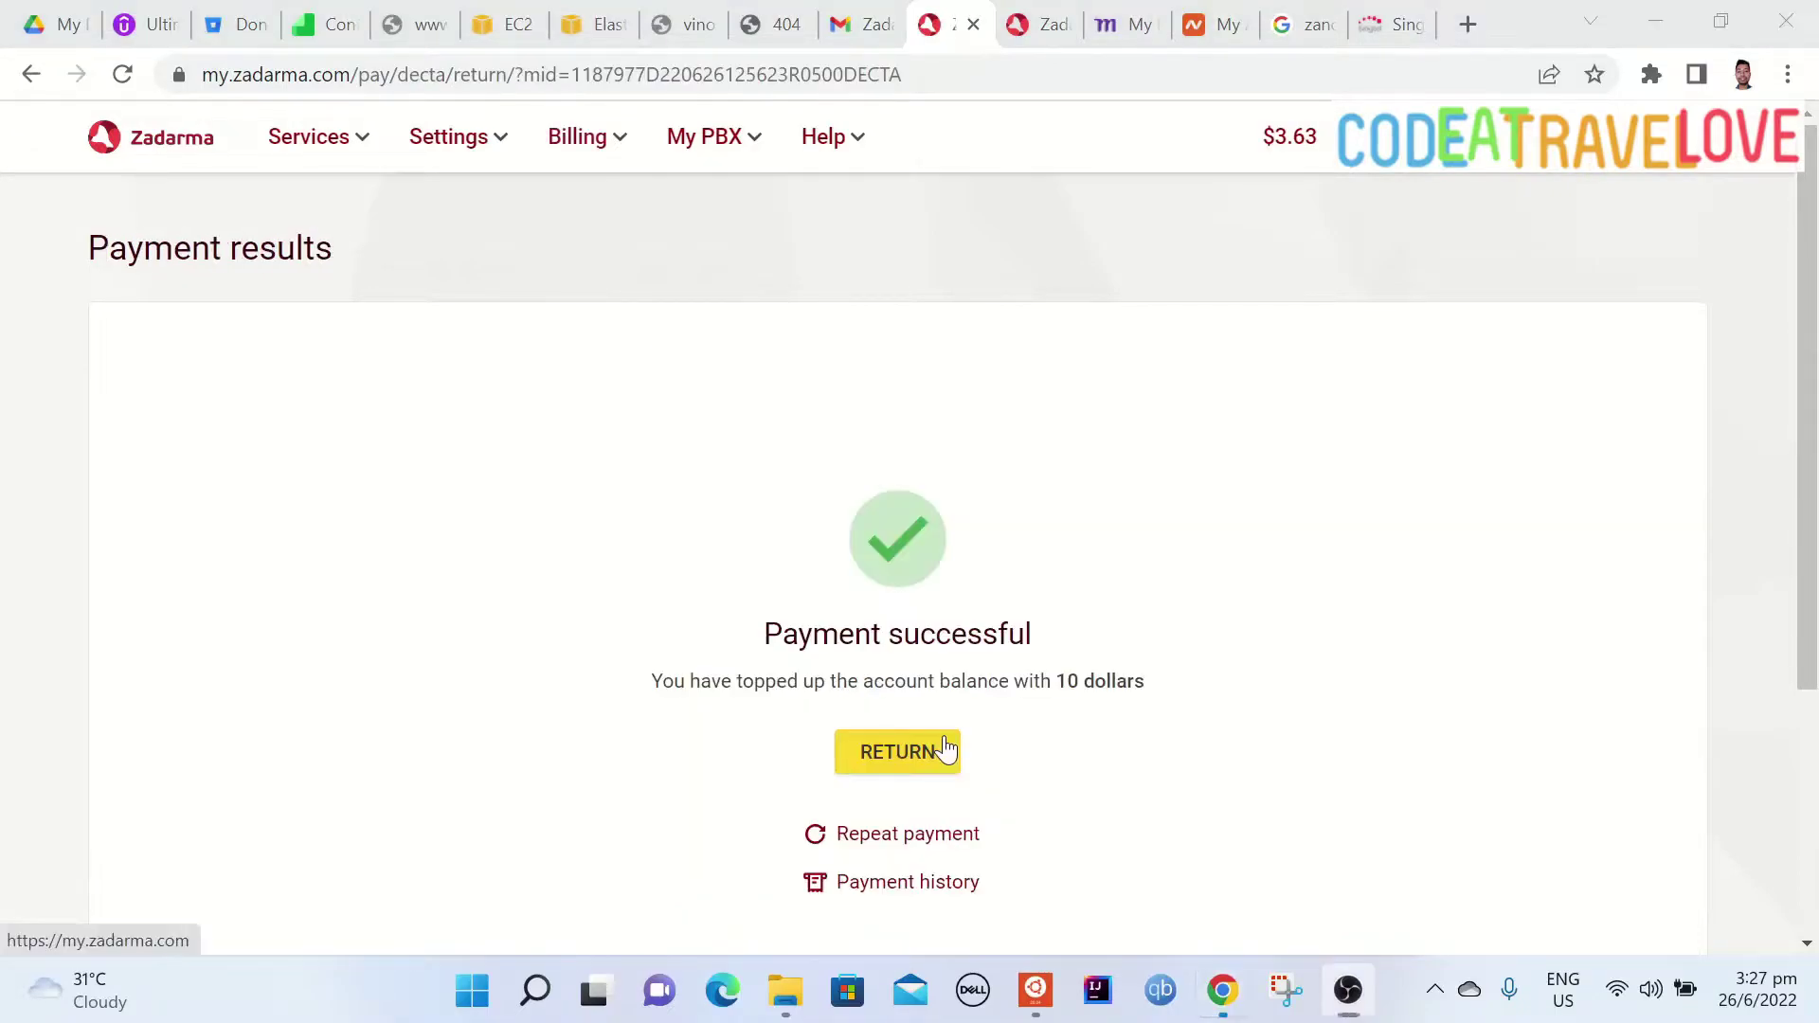
click(945, 749)
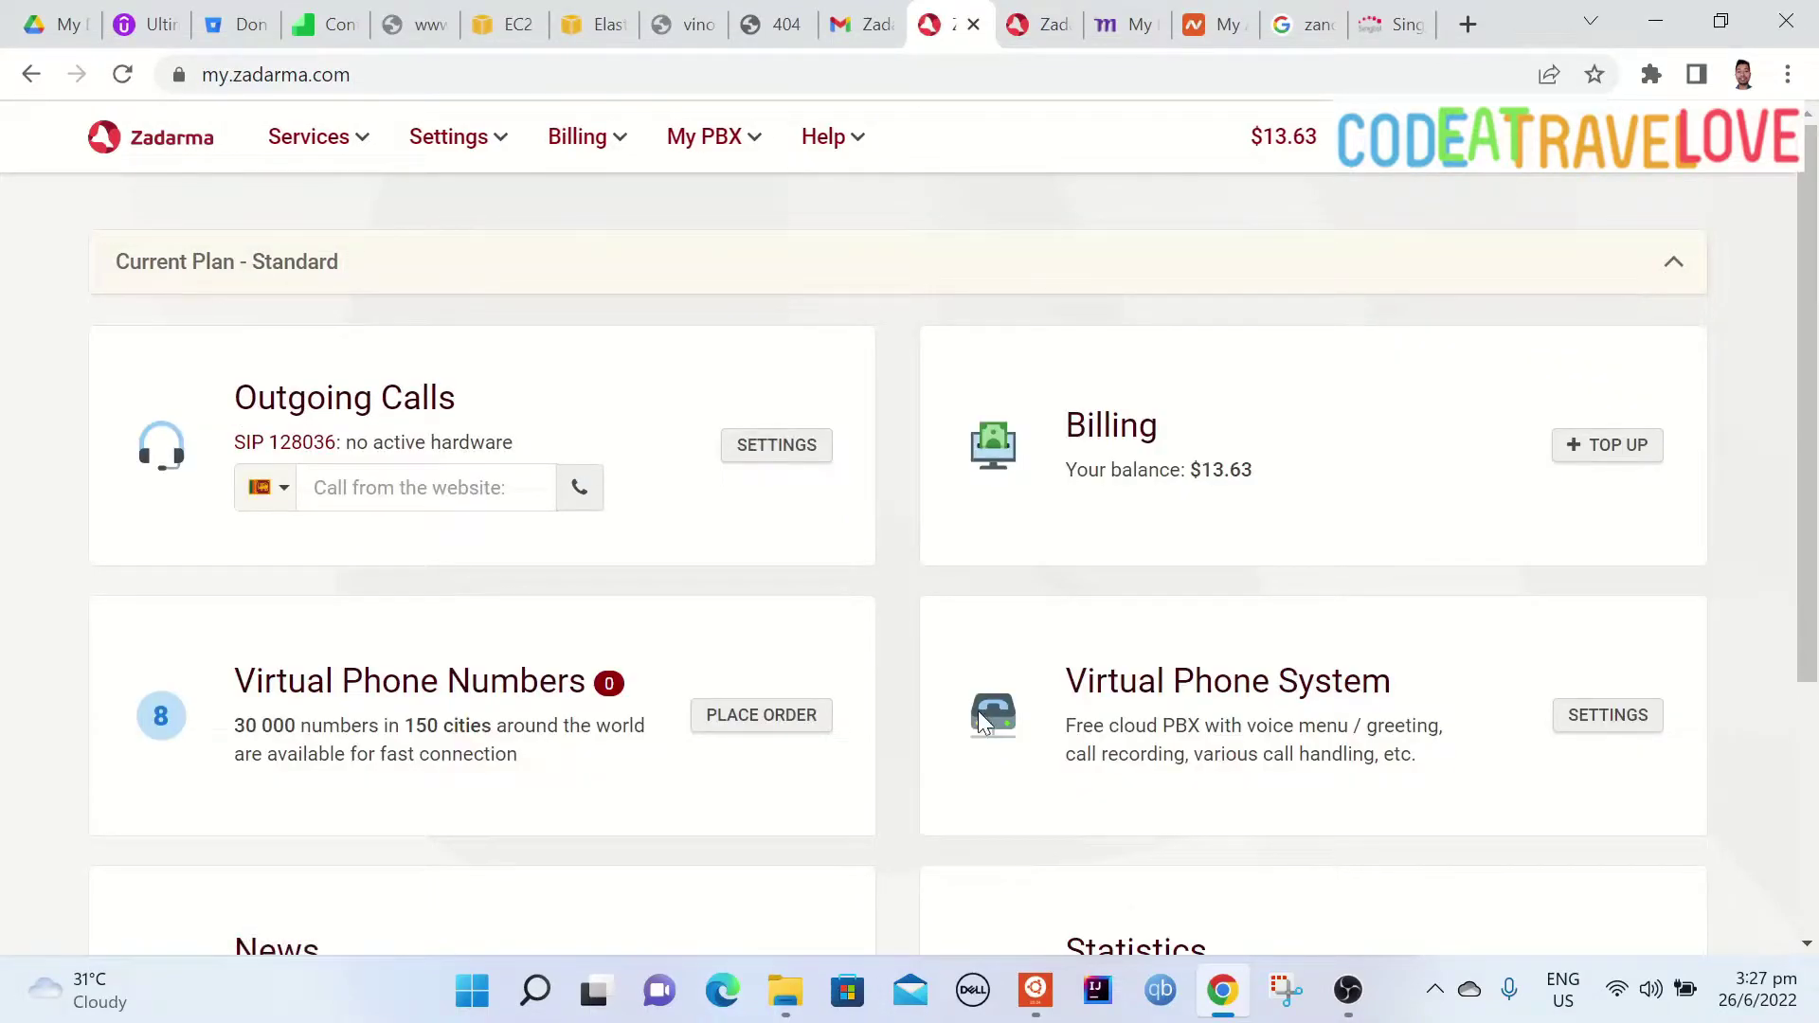
scroll(984, 724, down, 3)
Order the Singapore city number again via 'singa' search and open the newly ordered number.
click(758, 432)
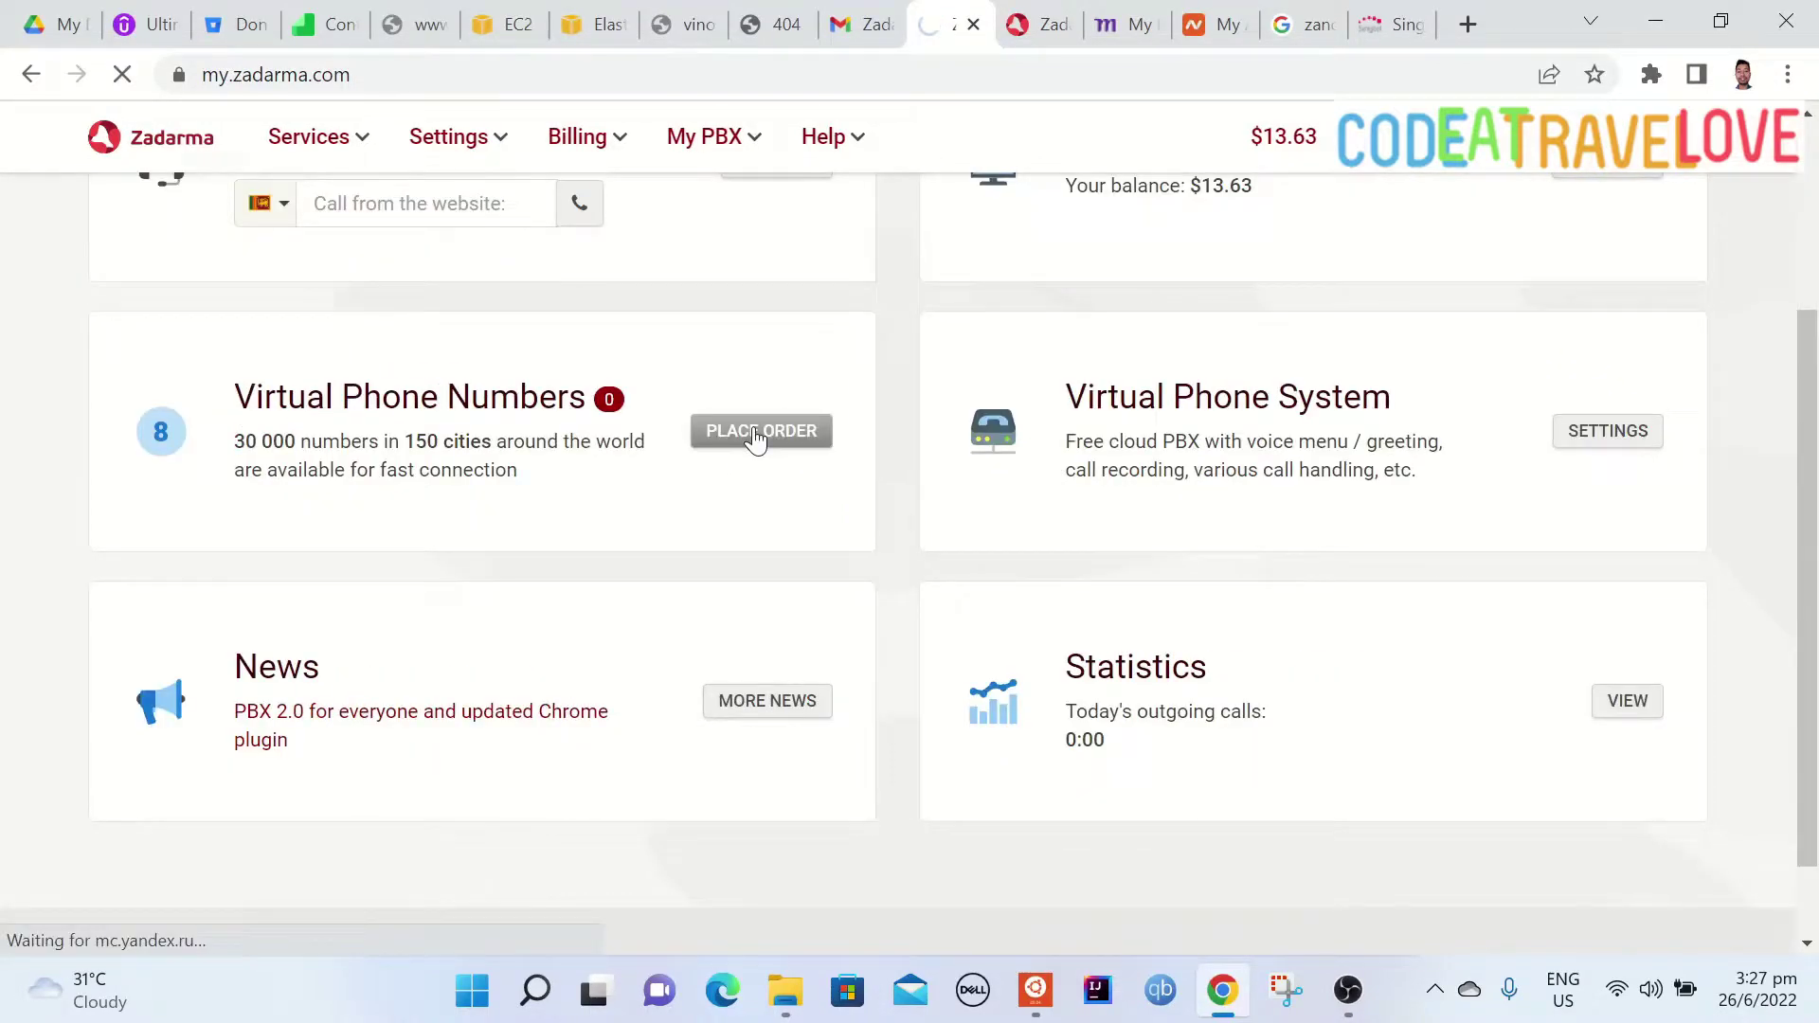
click(313, 432)
text(singa)
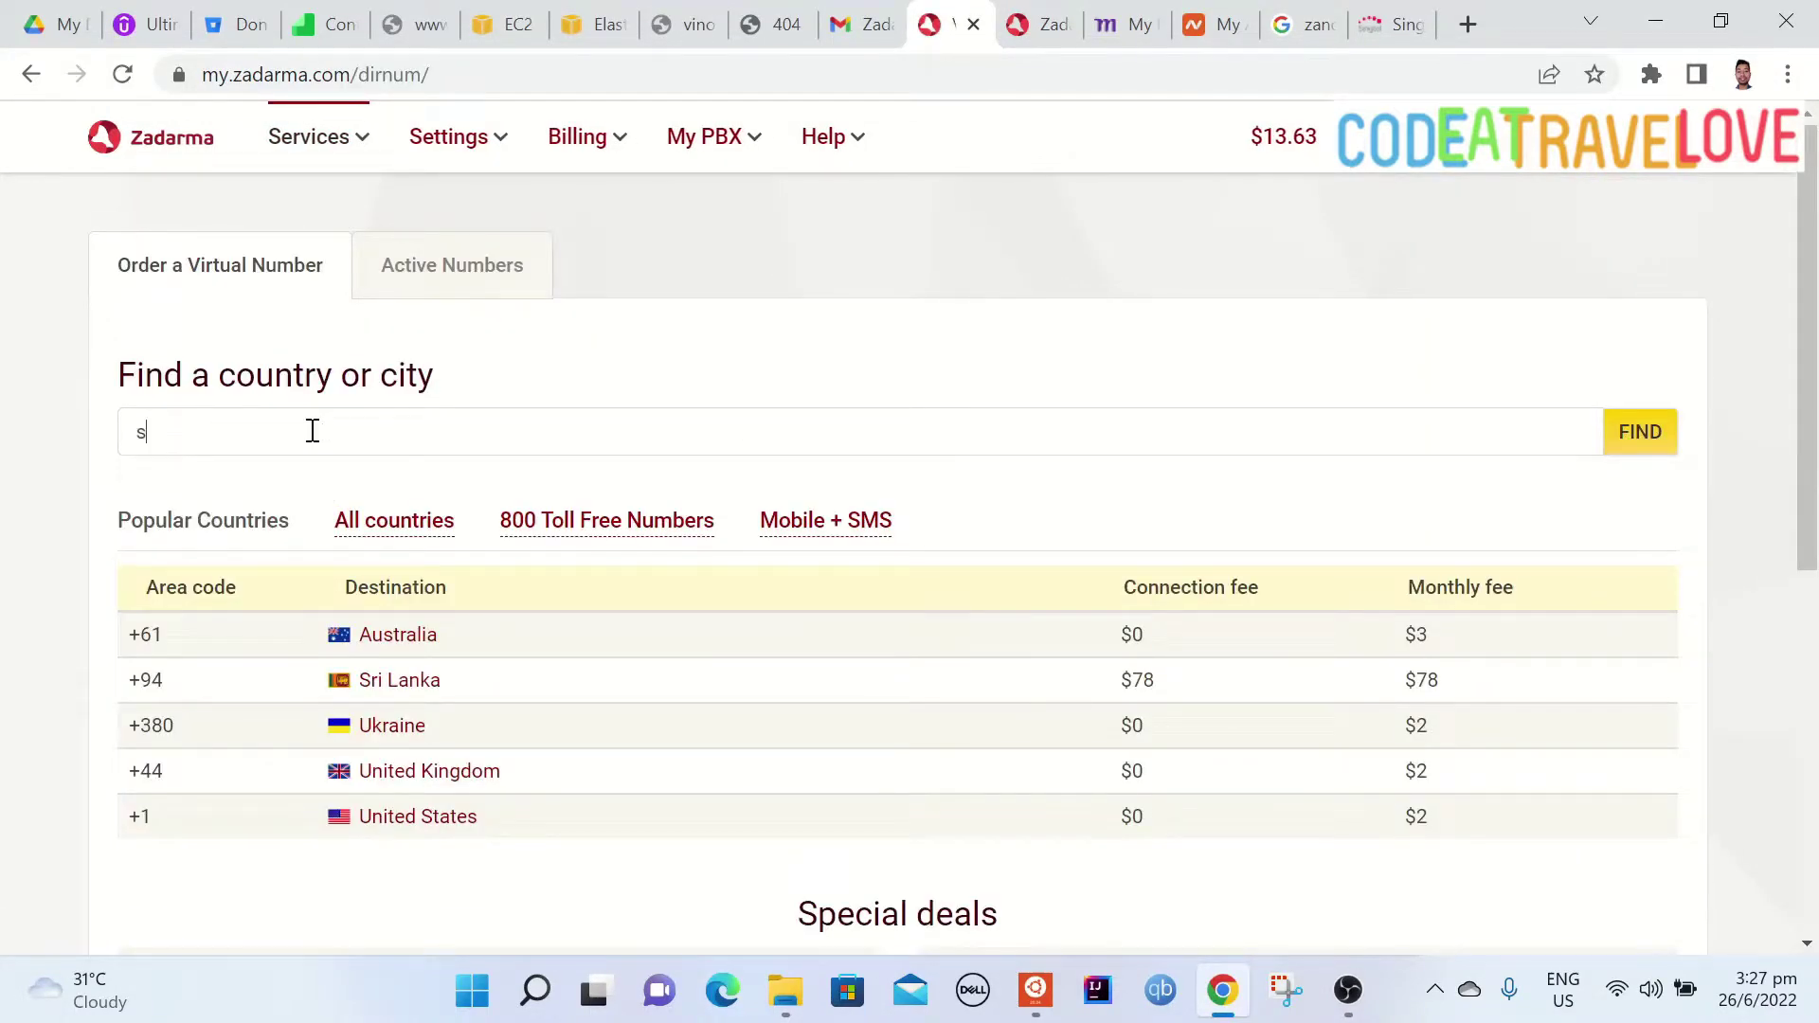
click(203, 483)
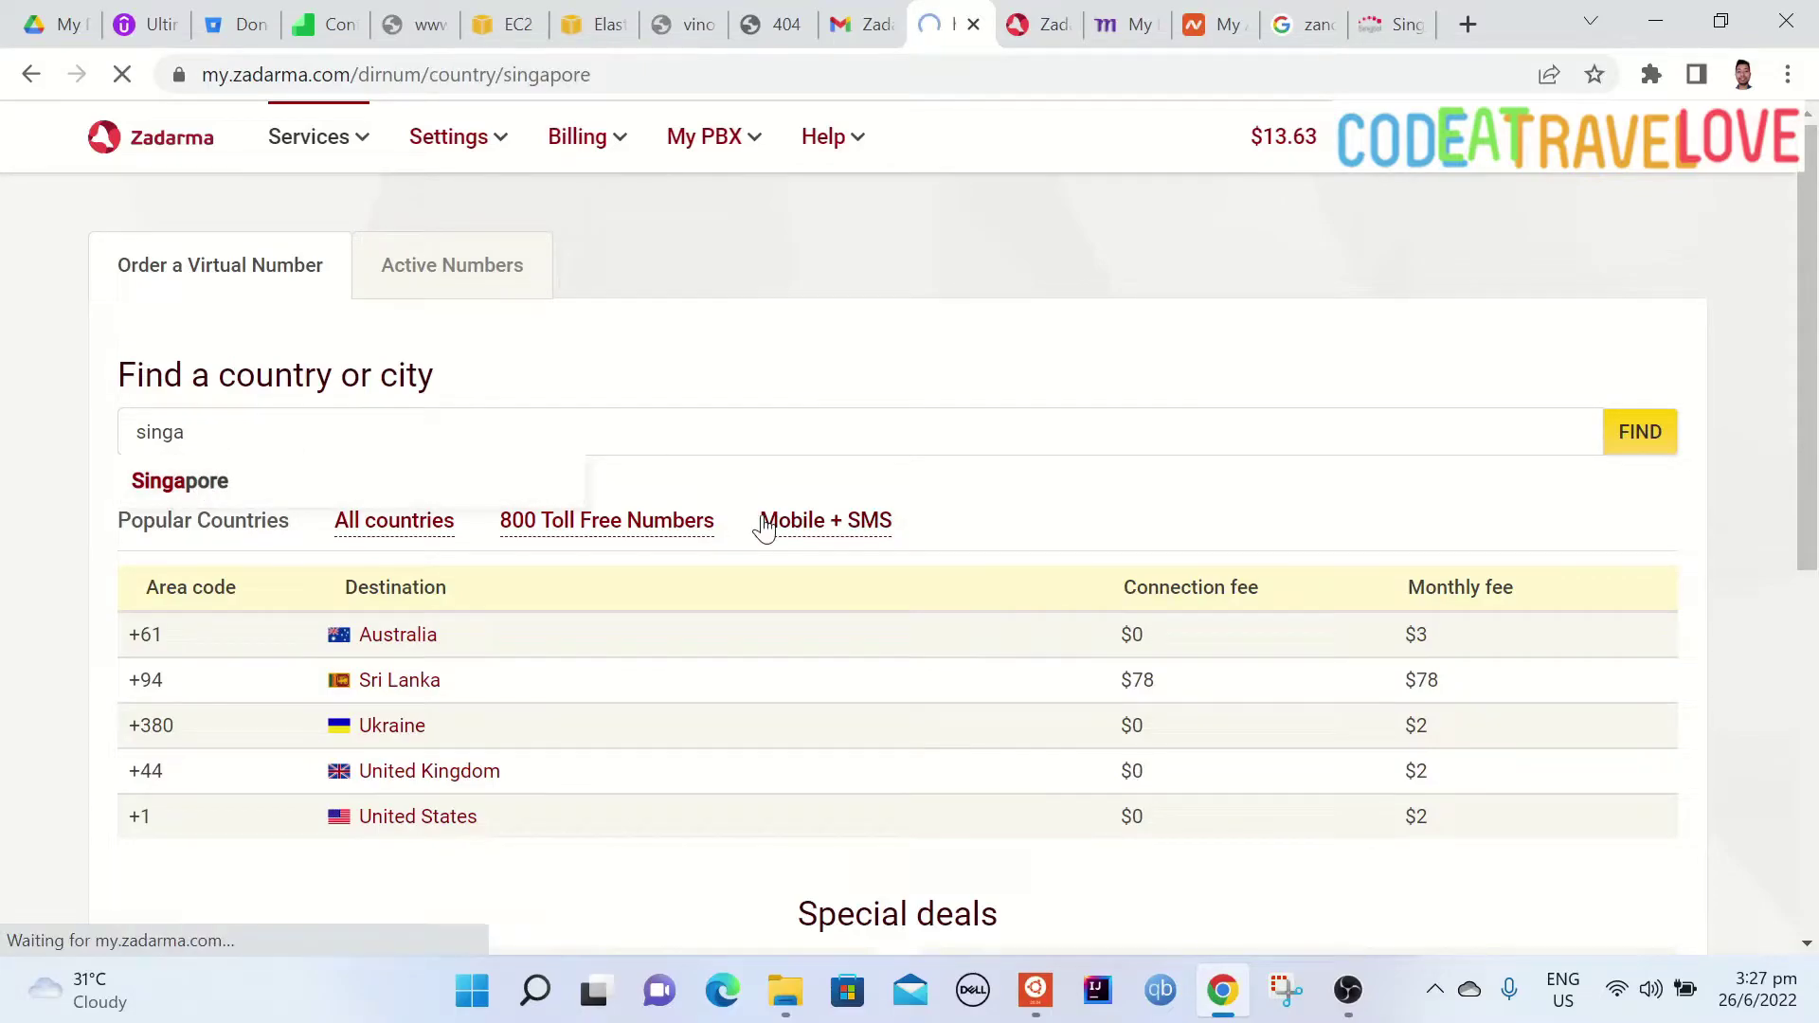
click(1506, 519)
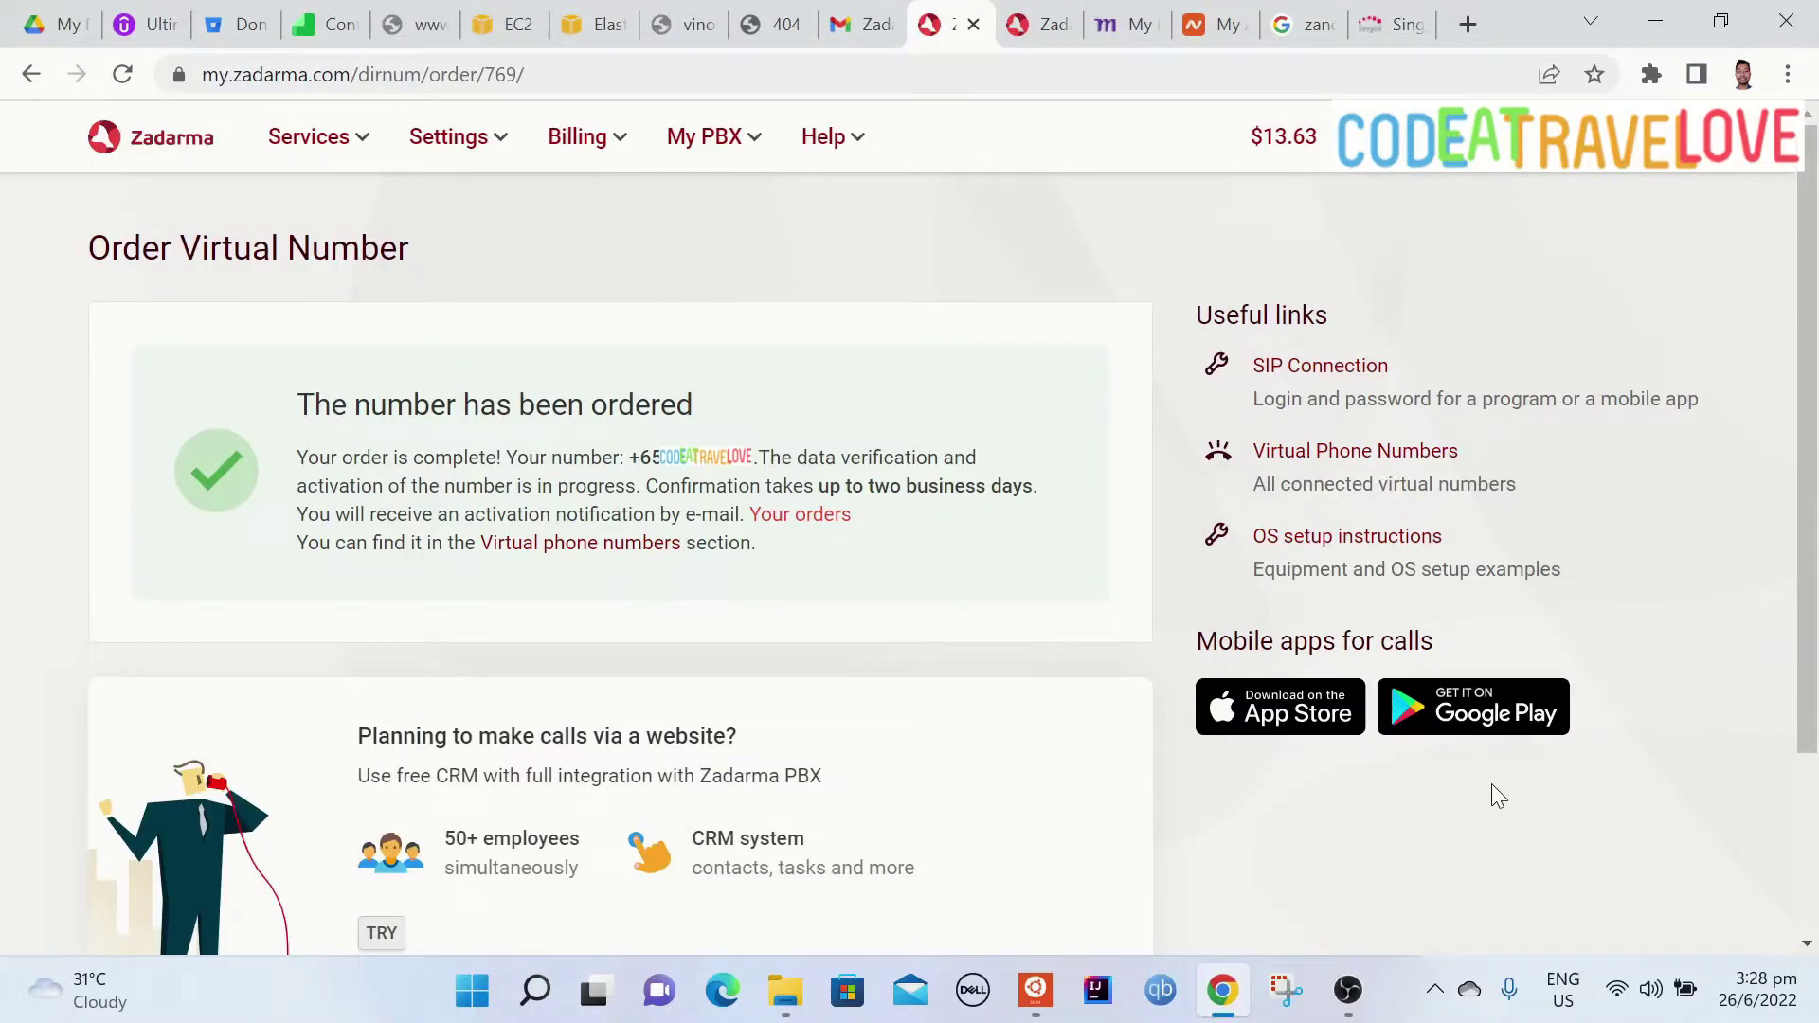
double_click(666, 464)
click(836, 527)
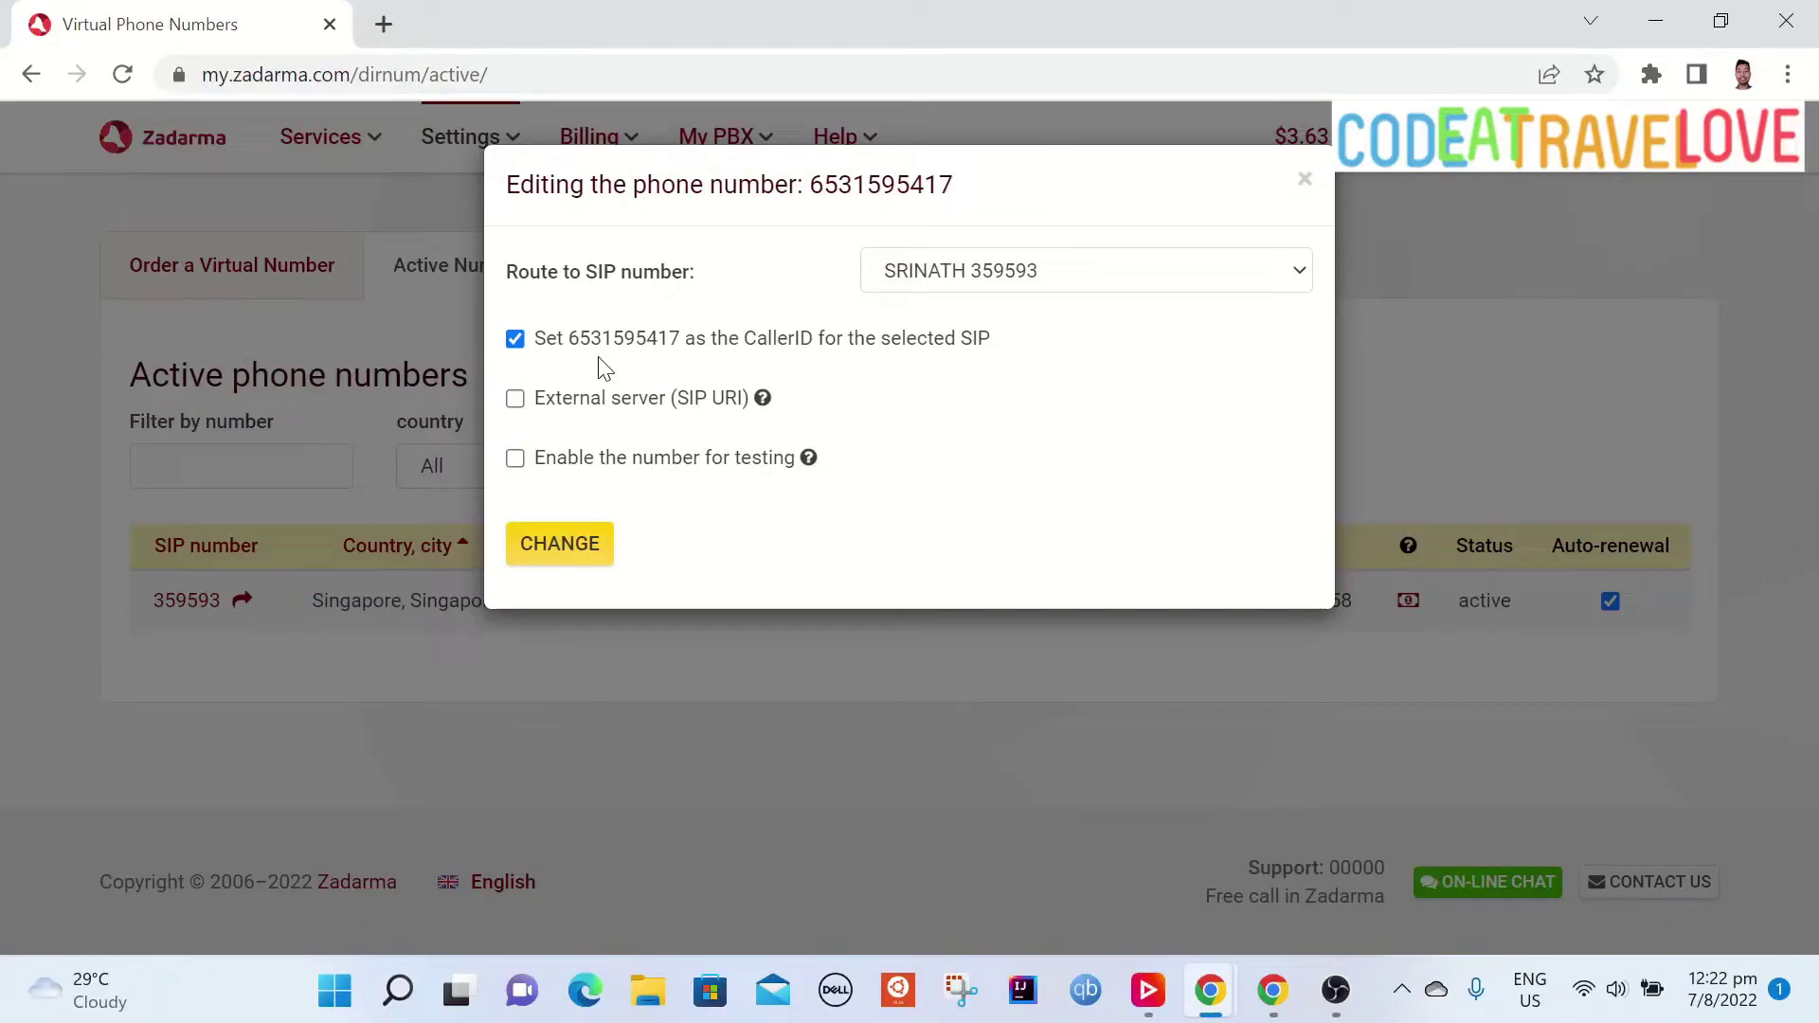
Set the number's Route to SIP option to the SIP PBX account.
click(986, 271)
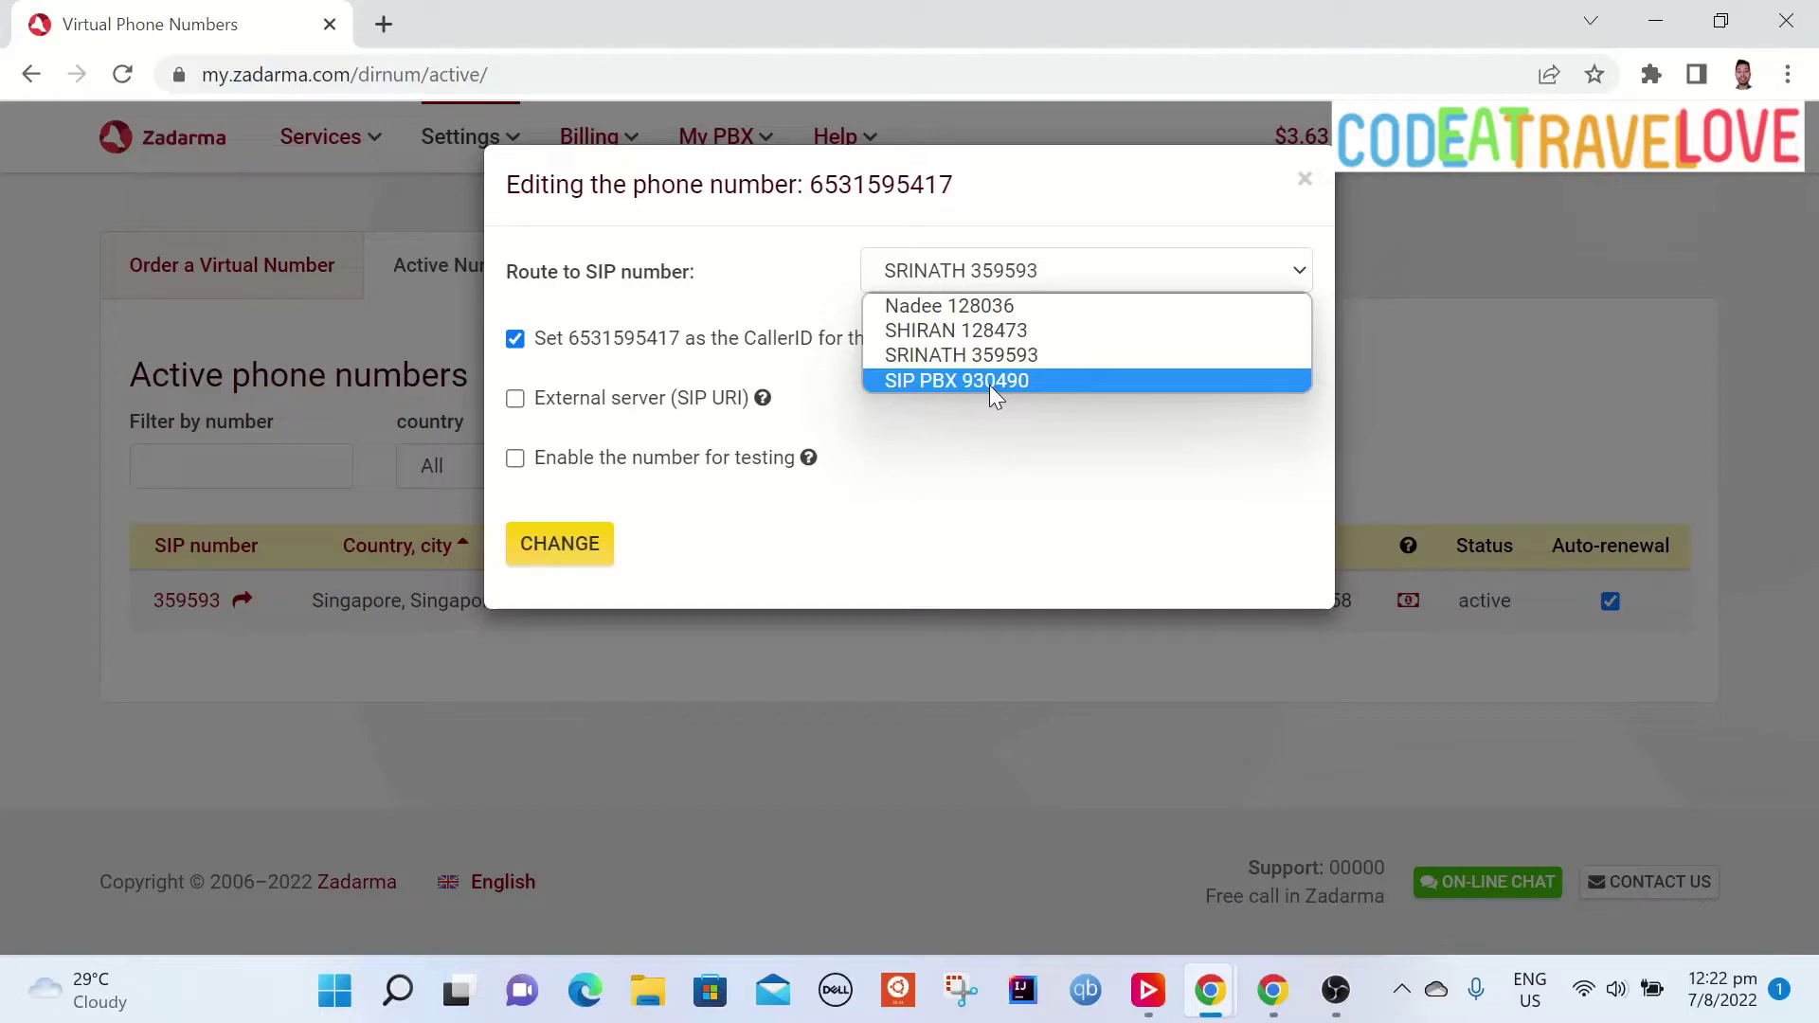
click(989, 382)
mouse_move(813, 463)
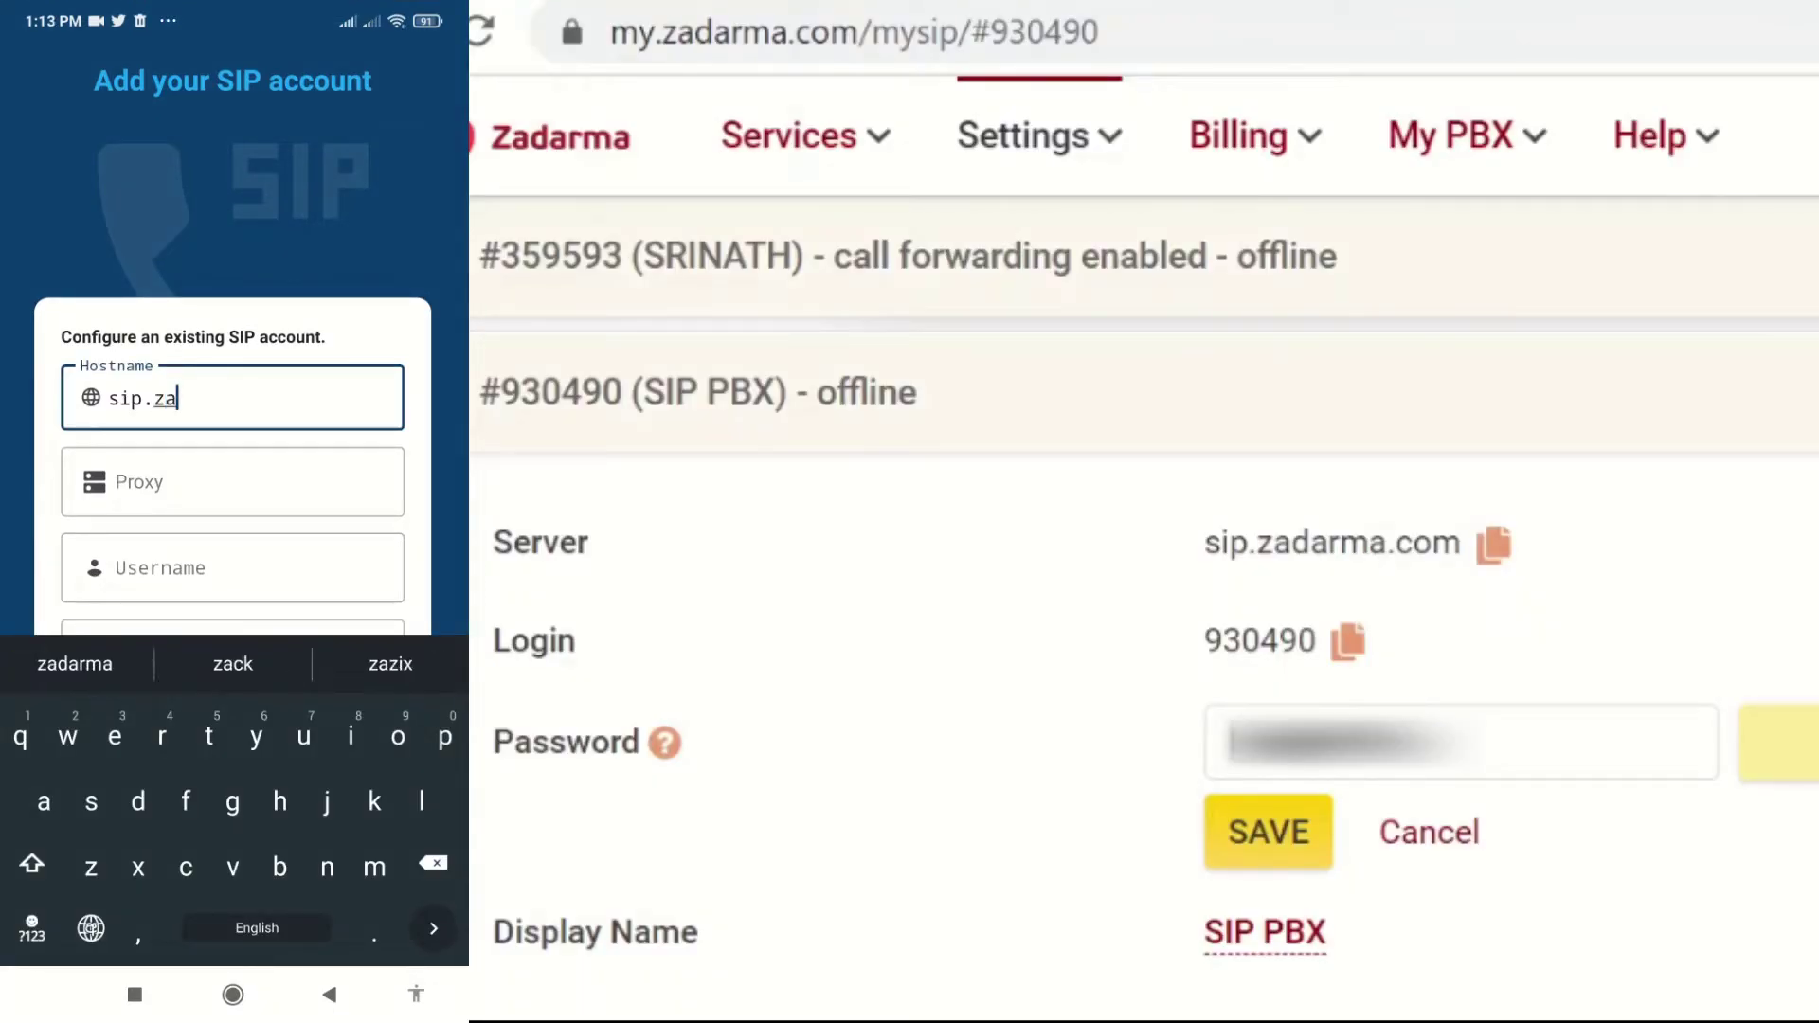
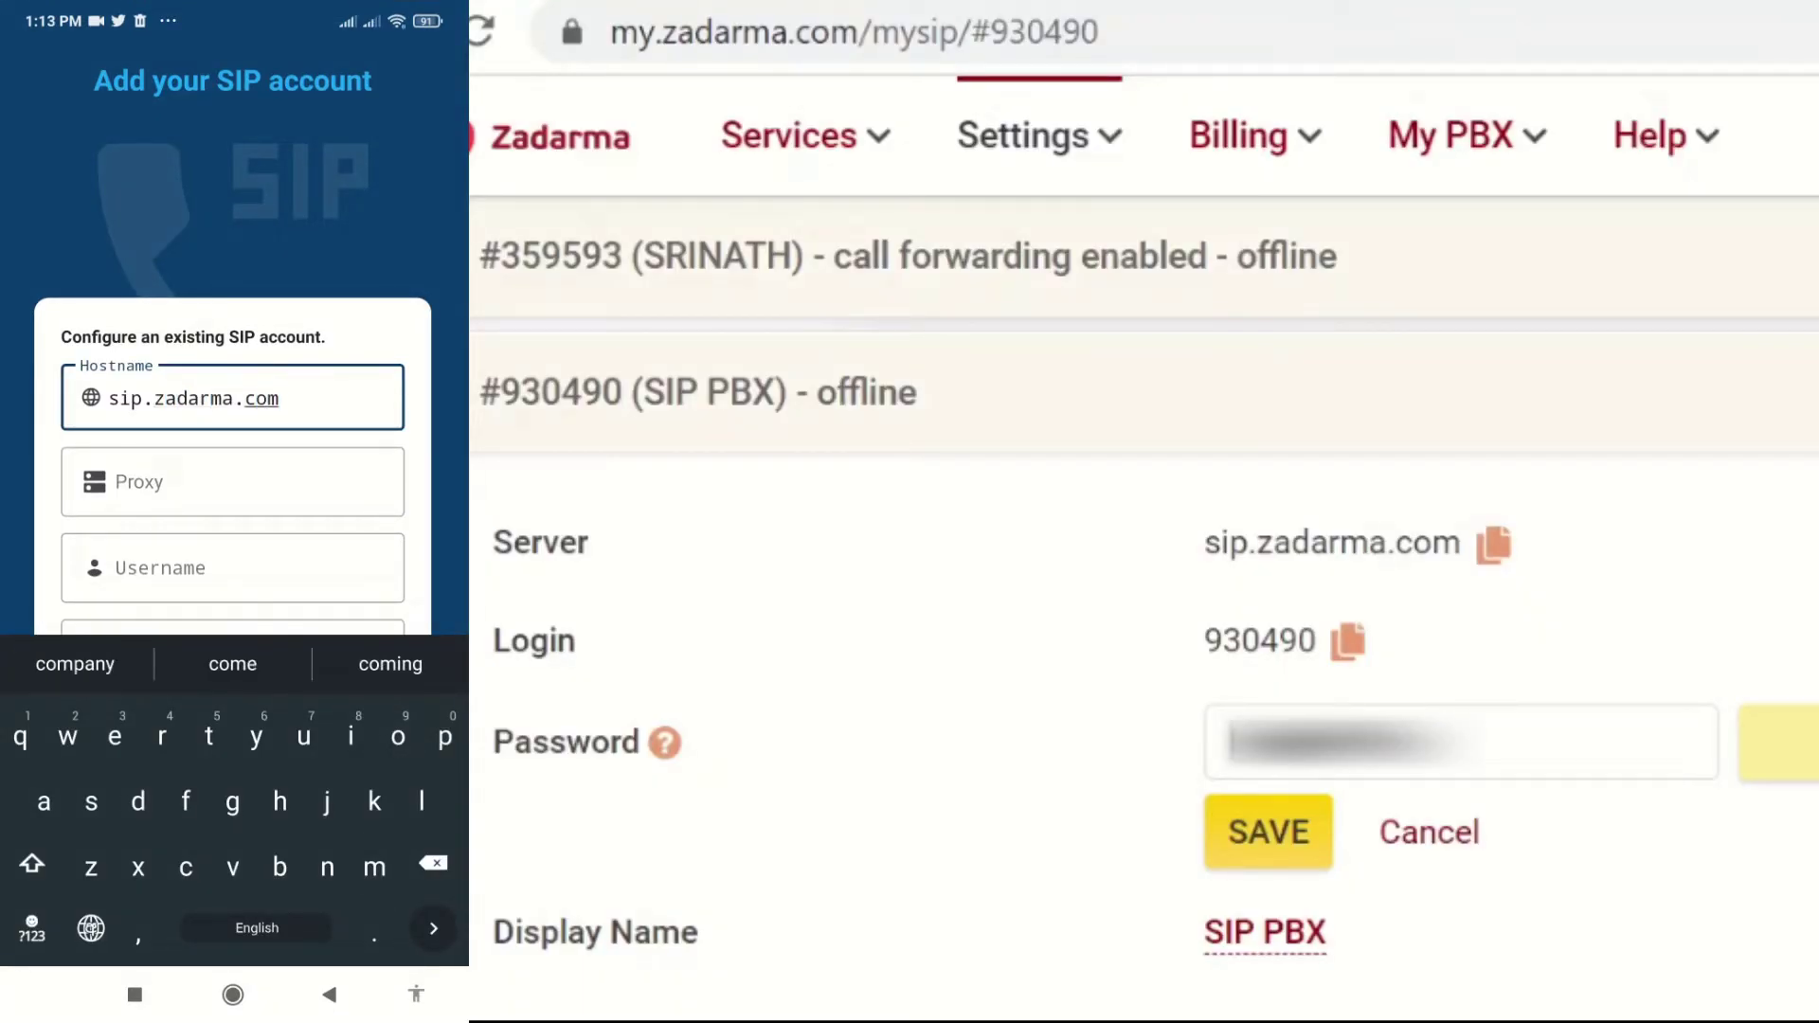
Add a Jami SIP account with hostname sip.zadarma.com, the SIP login and its password.
key(Return)
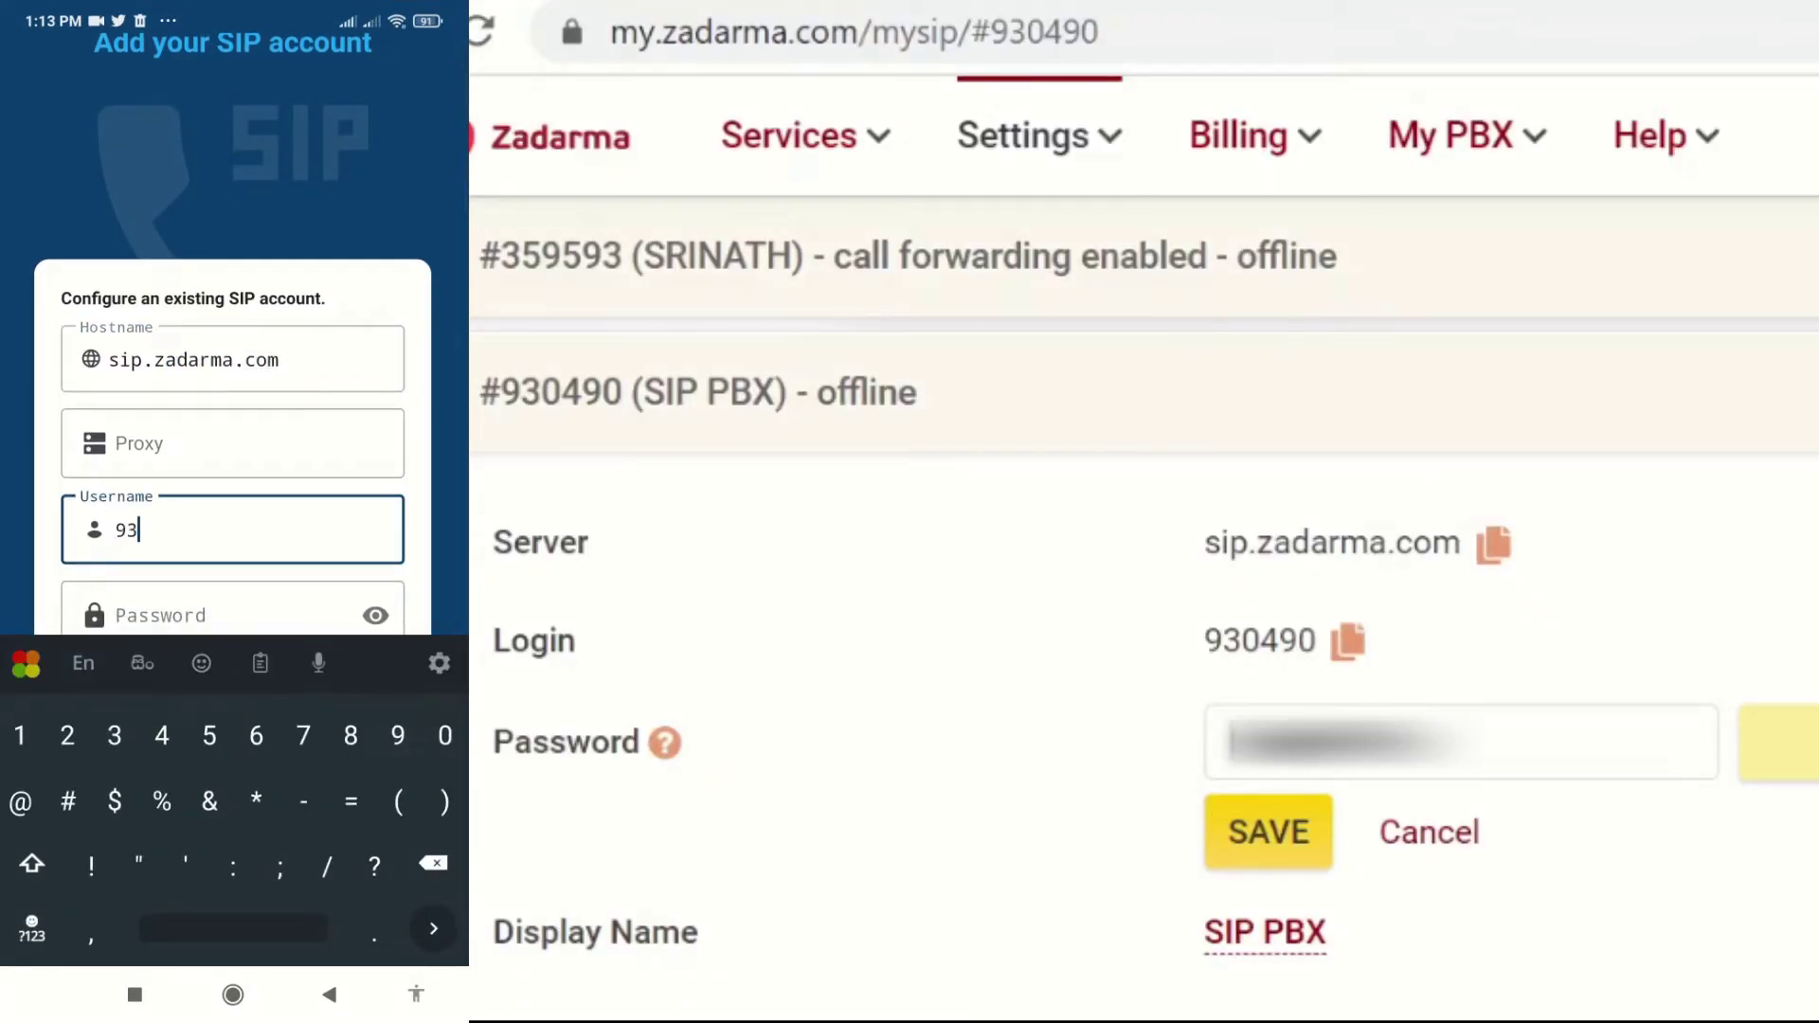
key(Return)
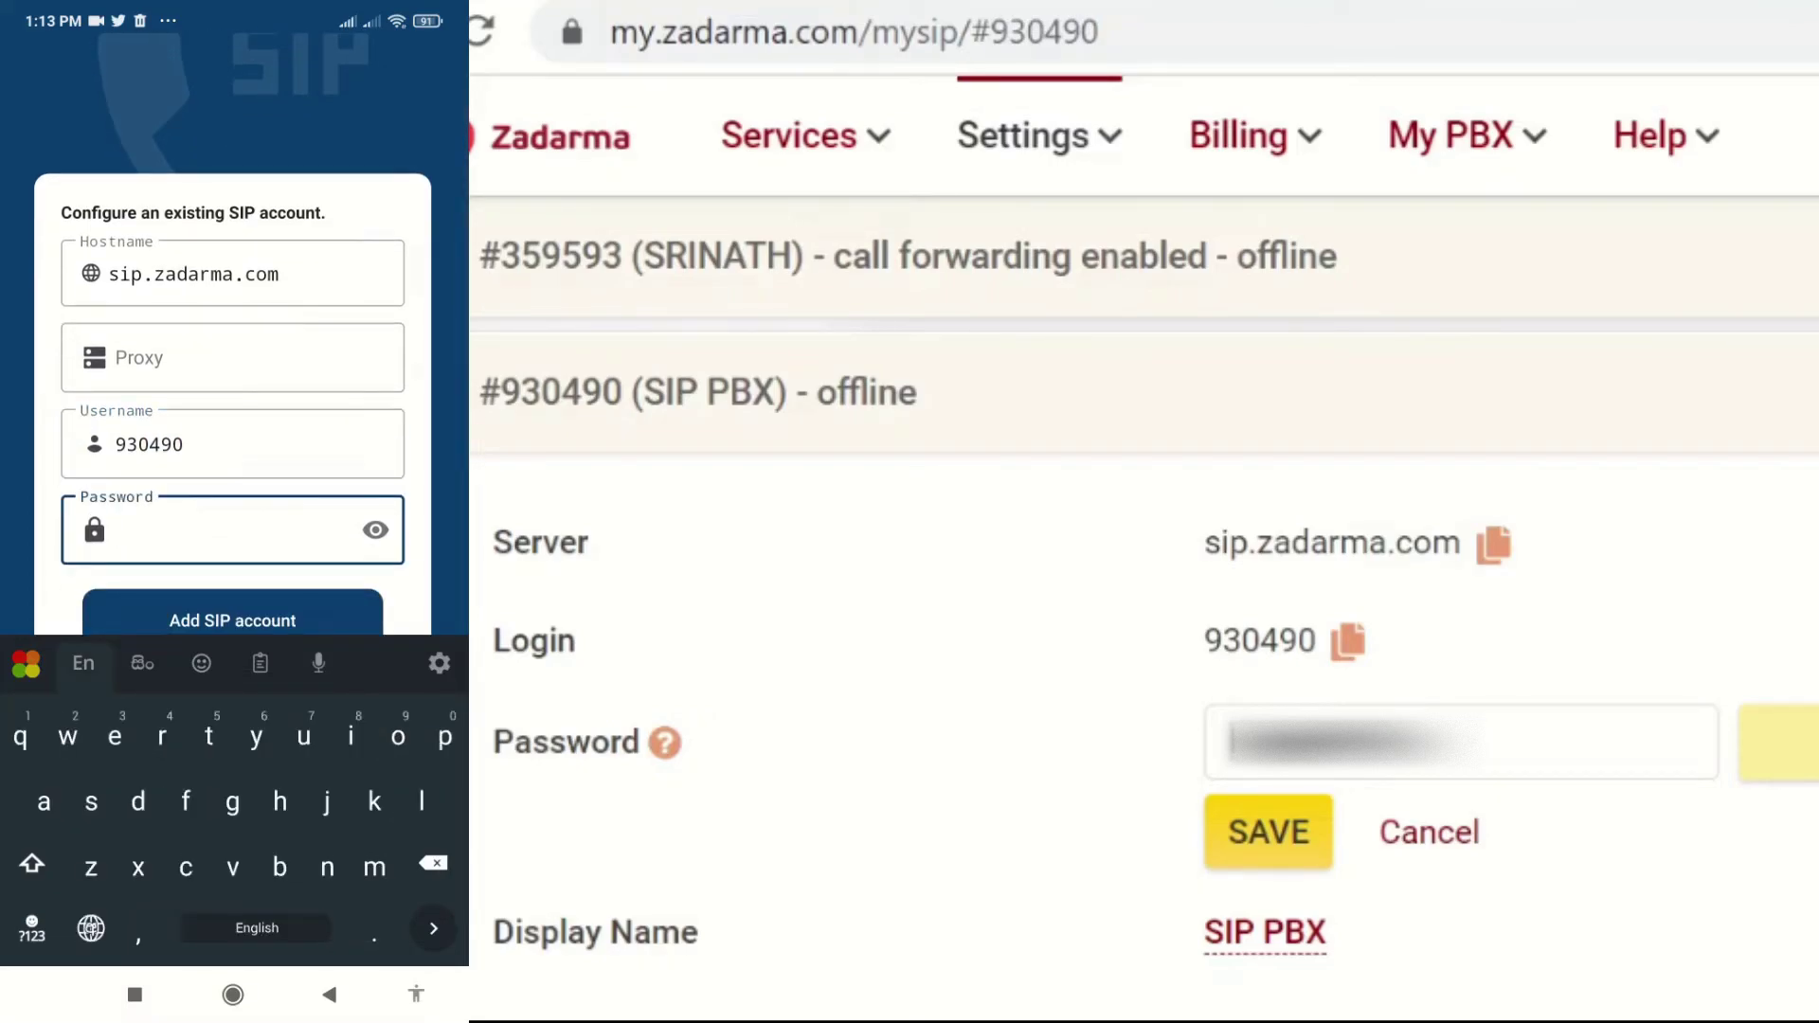
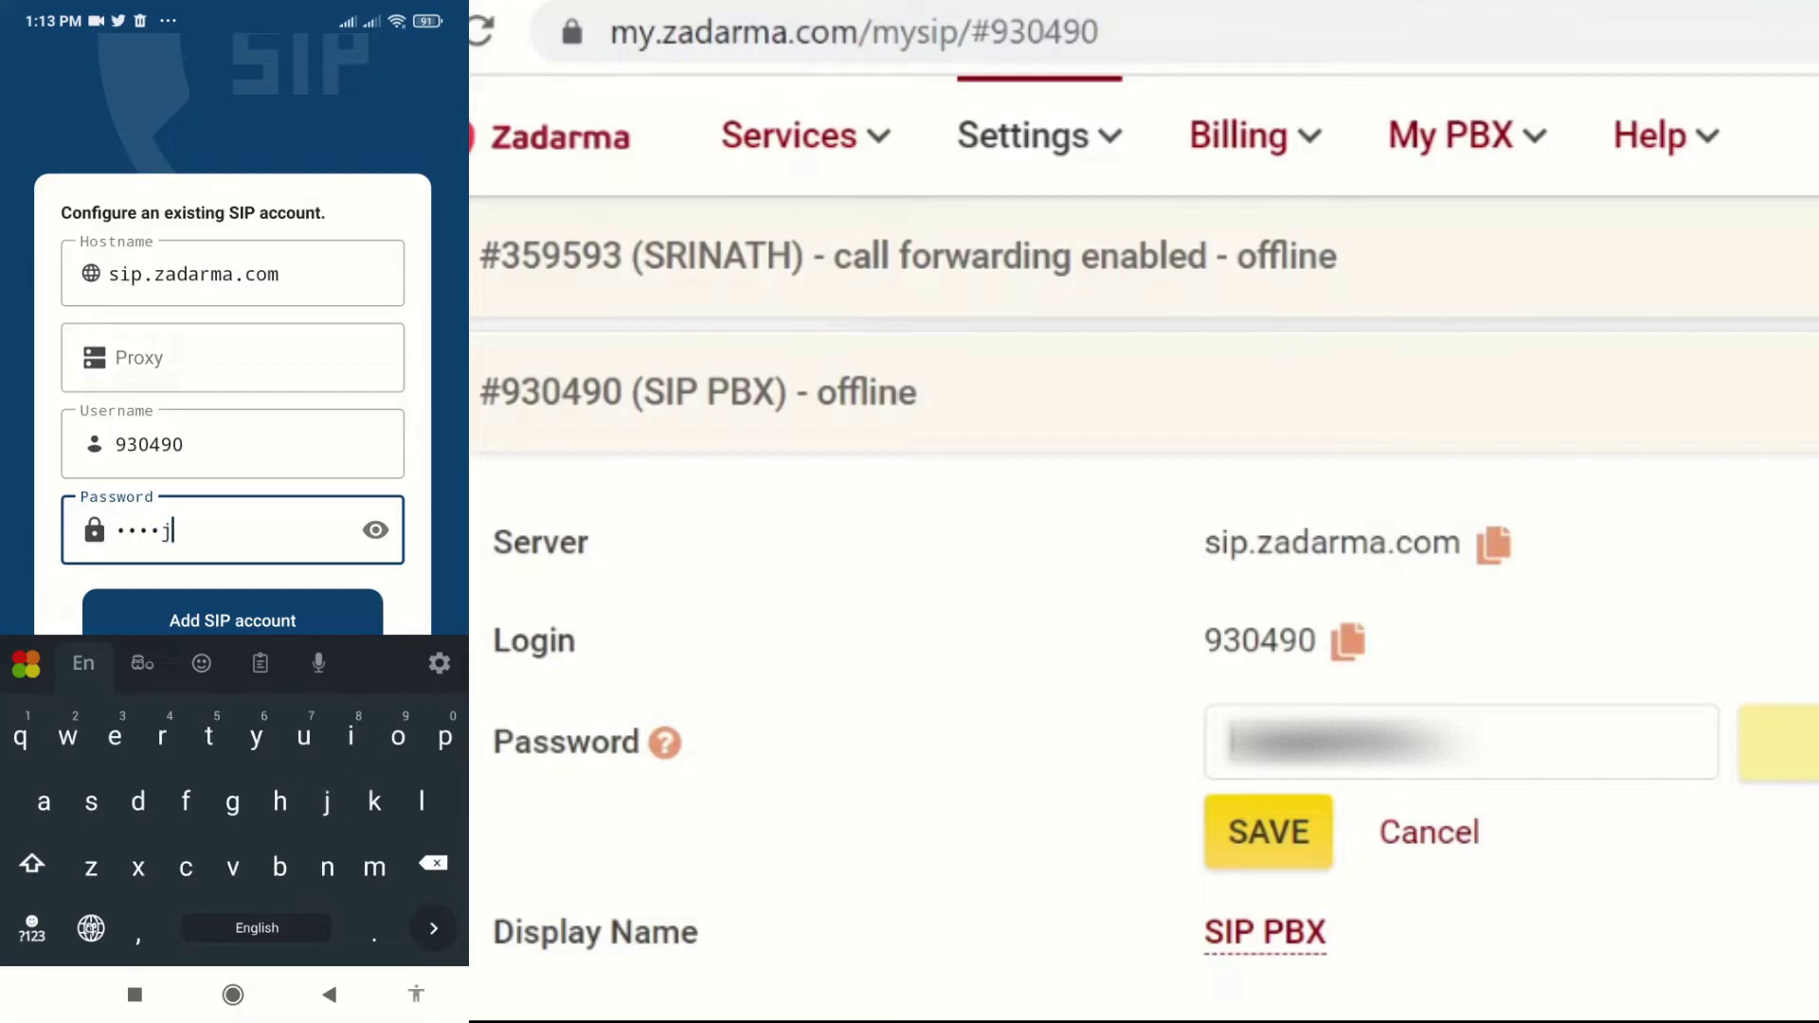
key(Return)
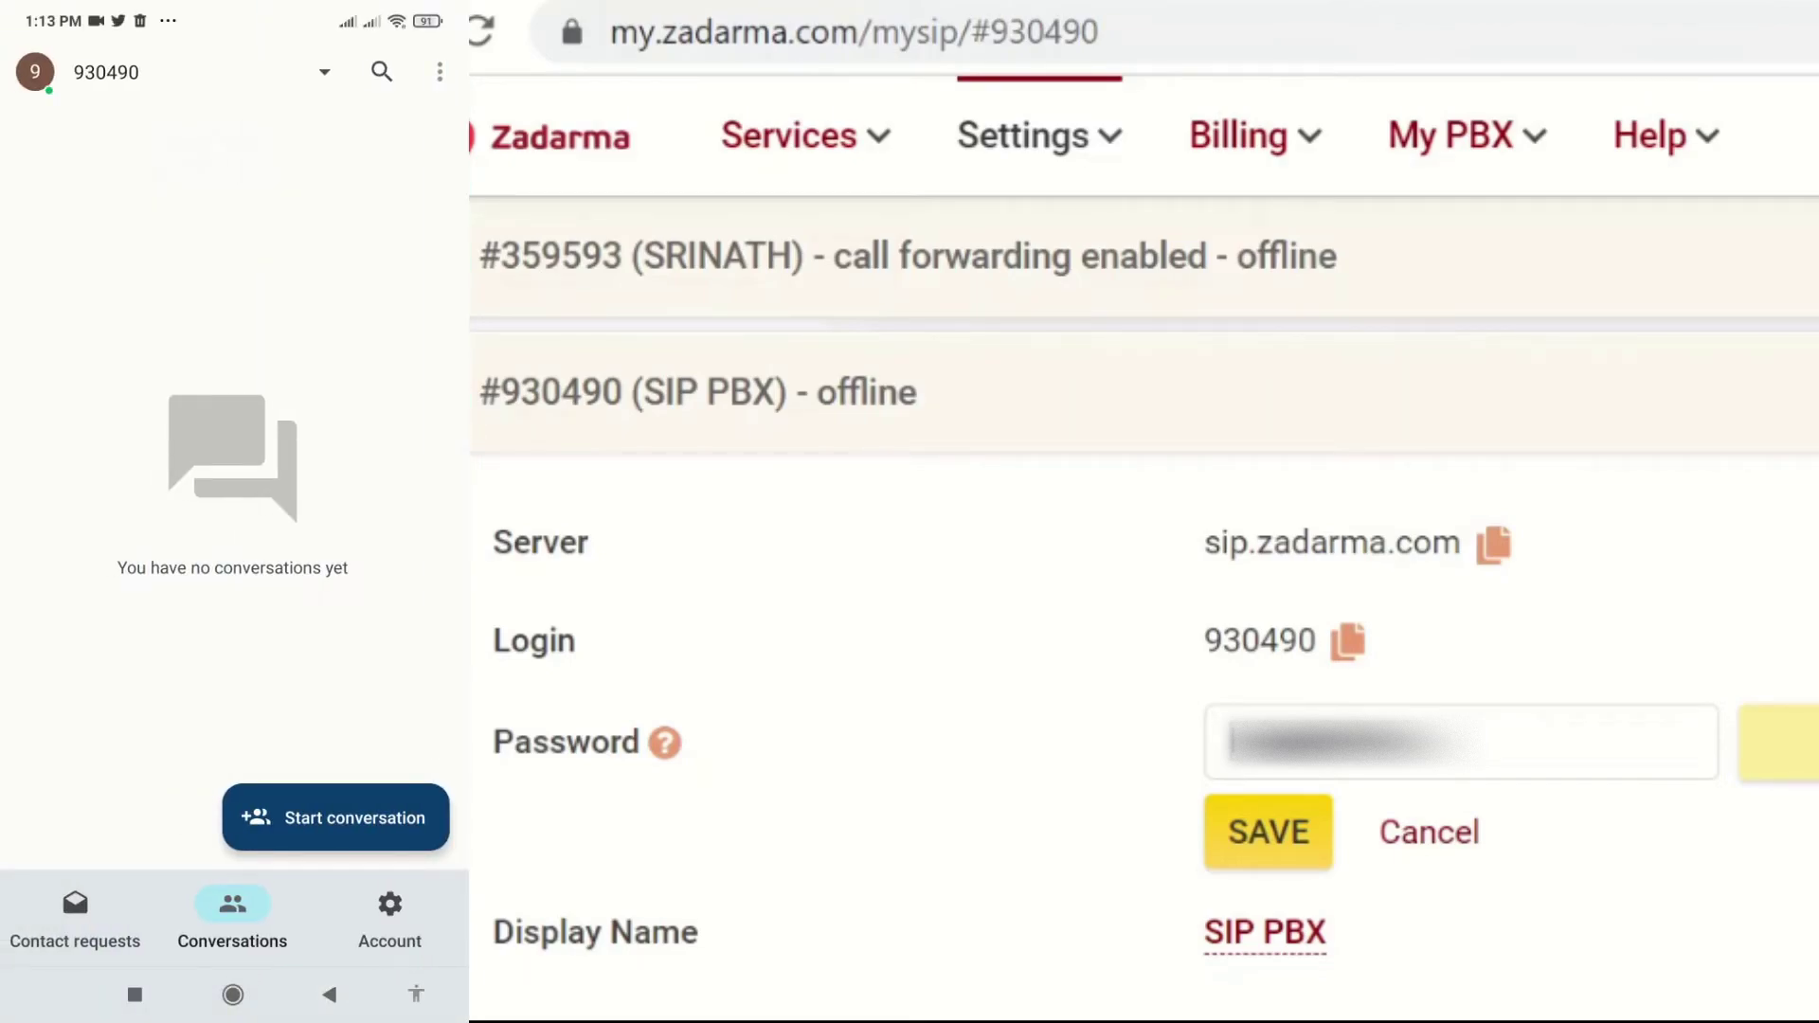
Start a new Jami conversation and search for a +65 Singapore phone number.
click(324, 72)
click(440, 72)
click(440, 72)
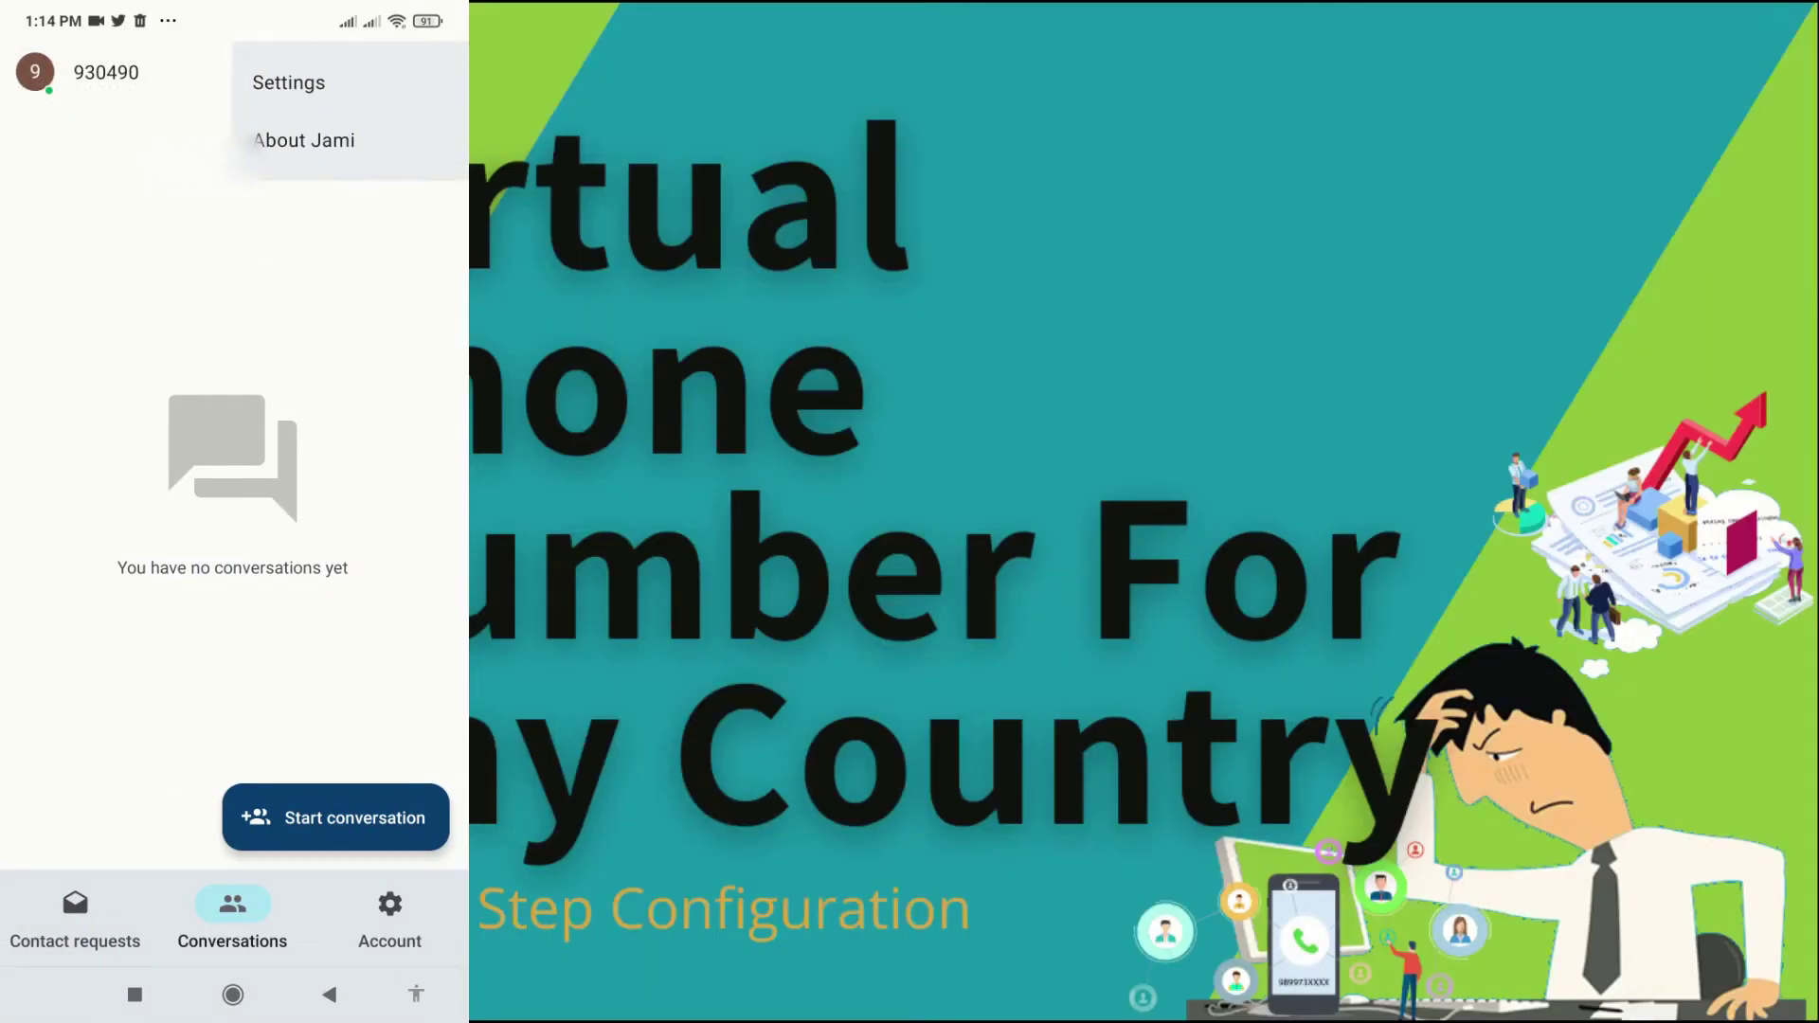
click(336, 817)
text(+65)
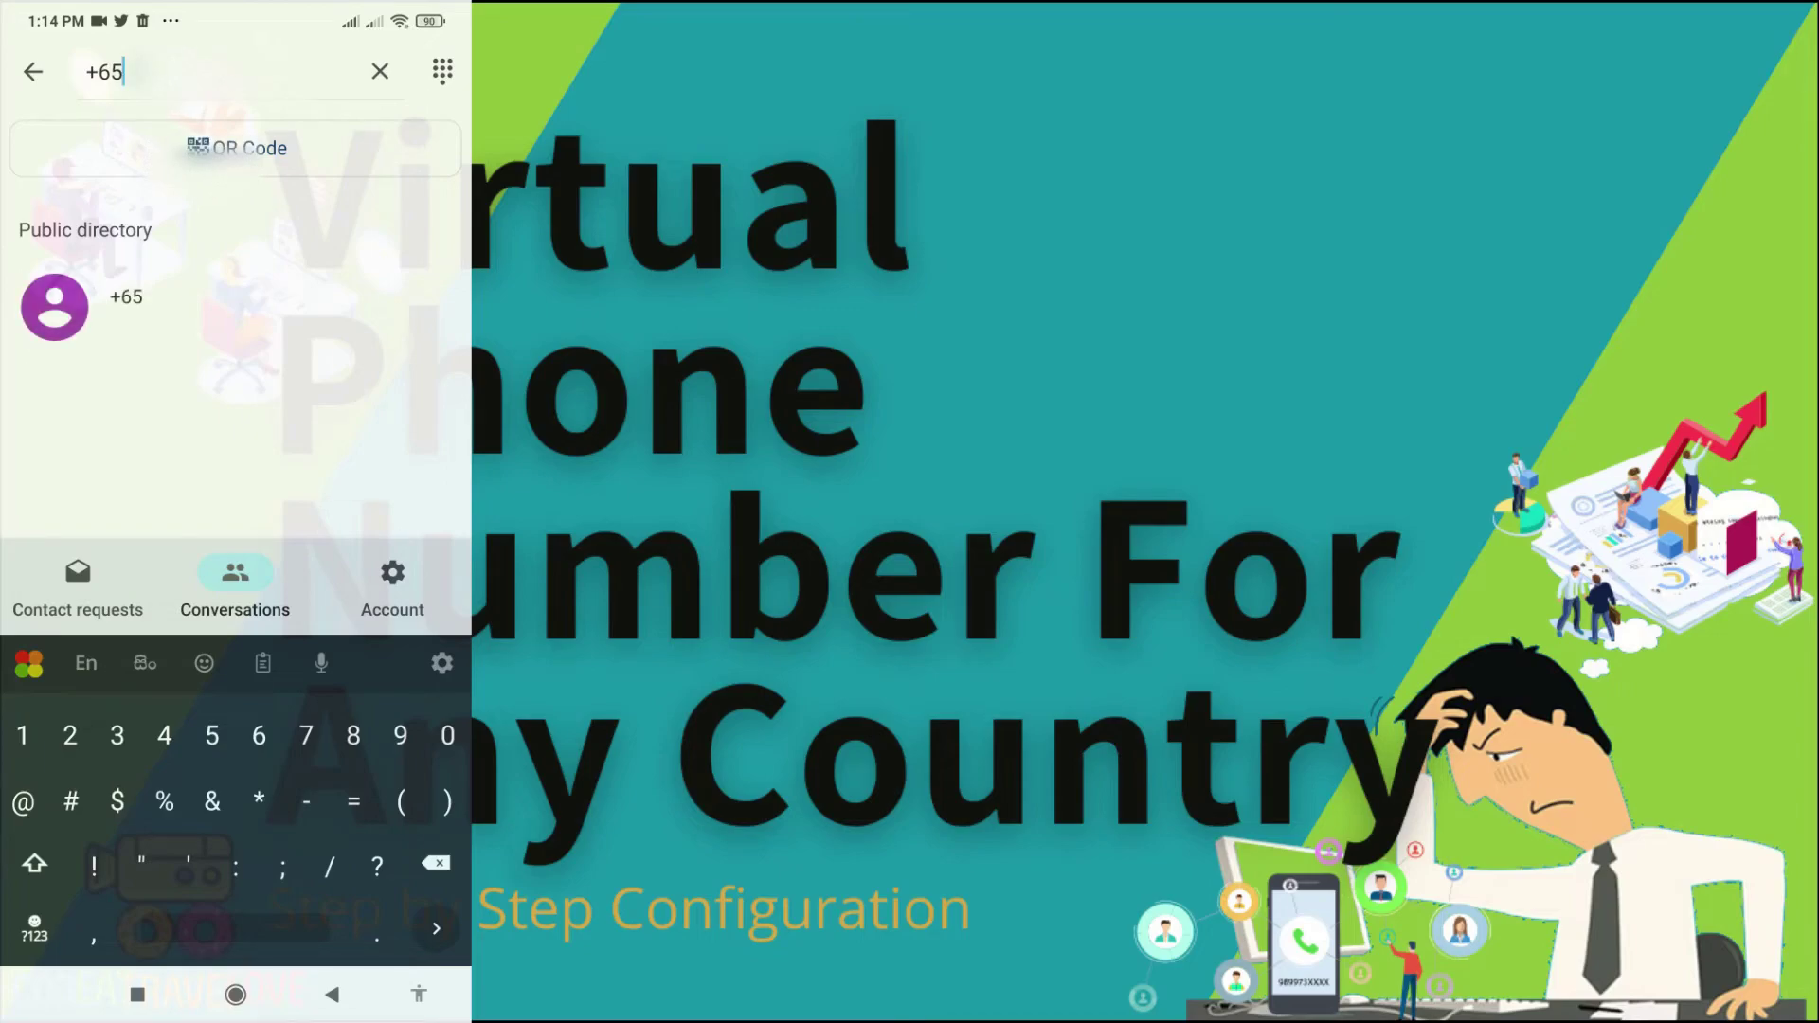
text(87)
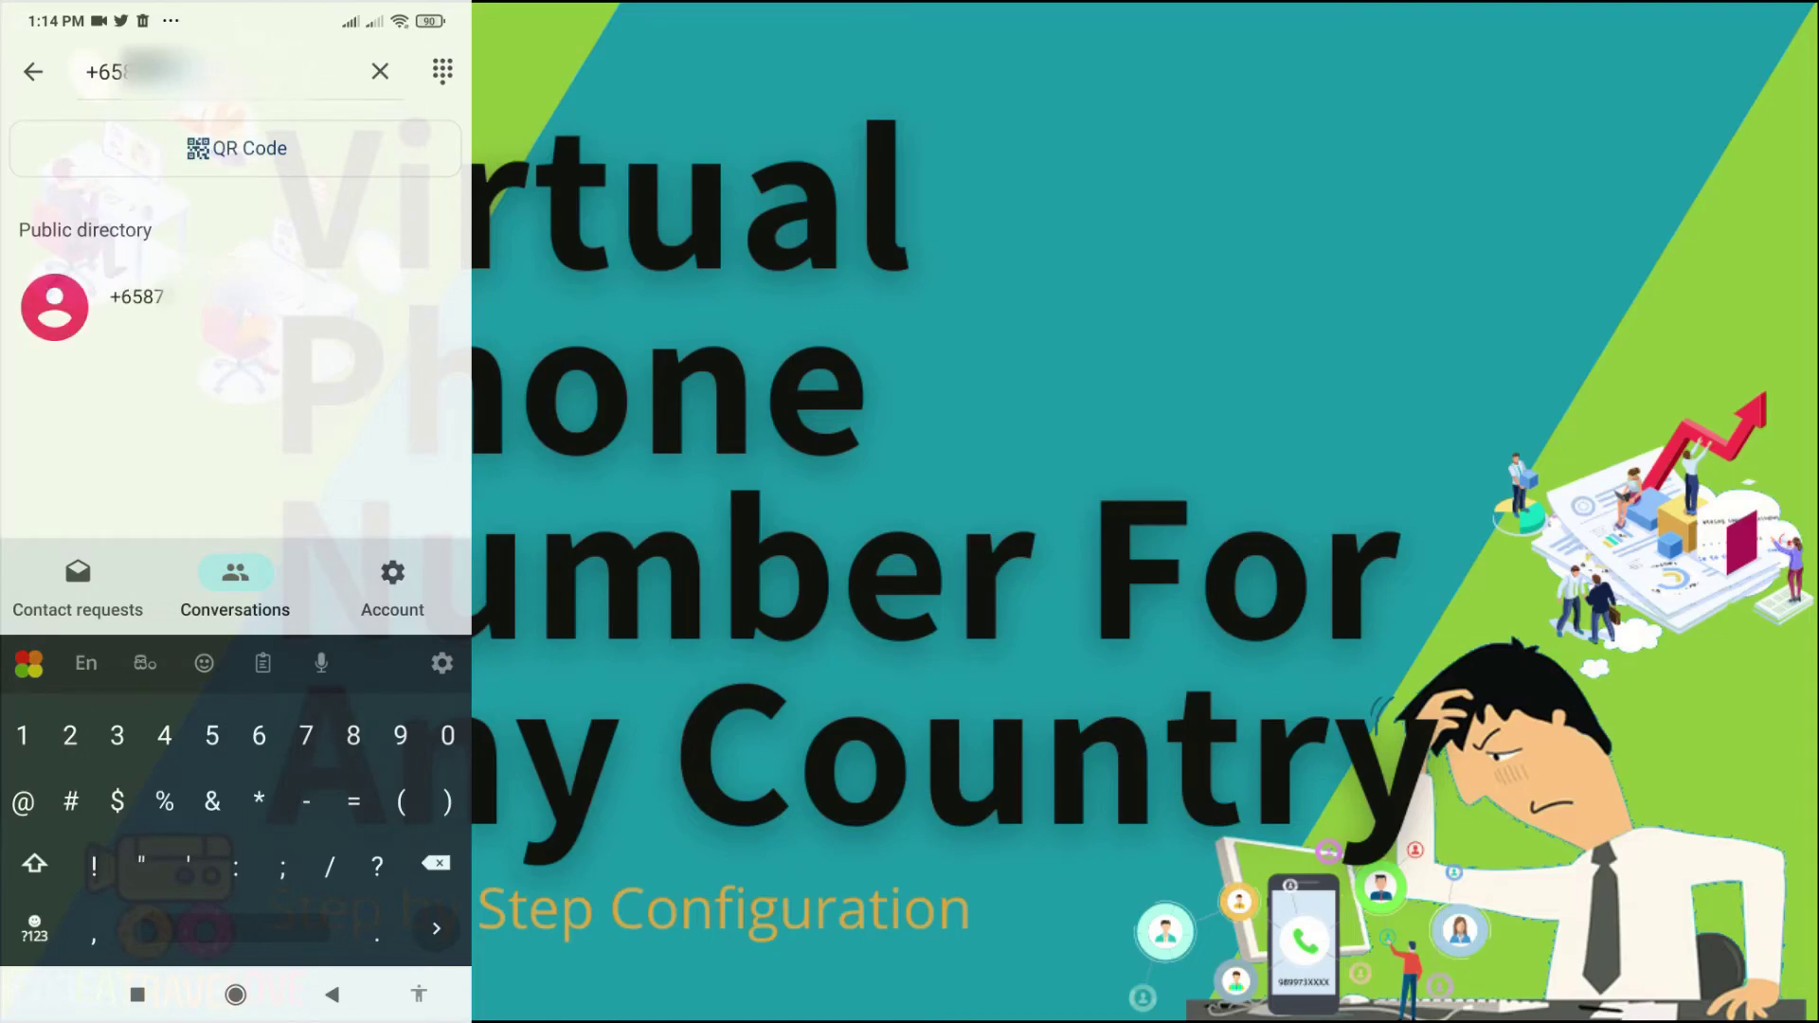
text(2)
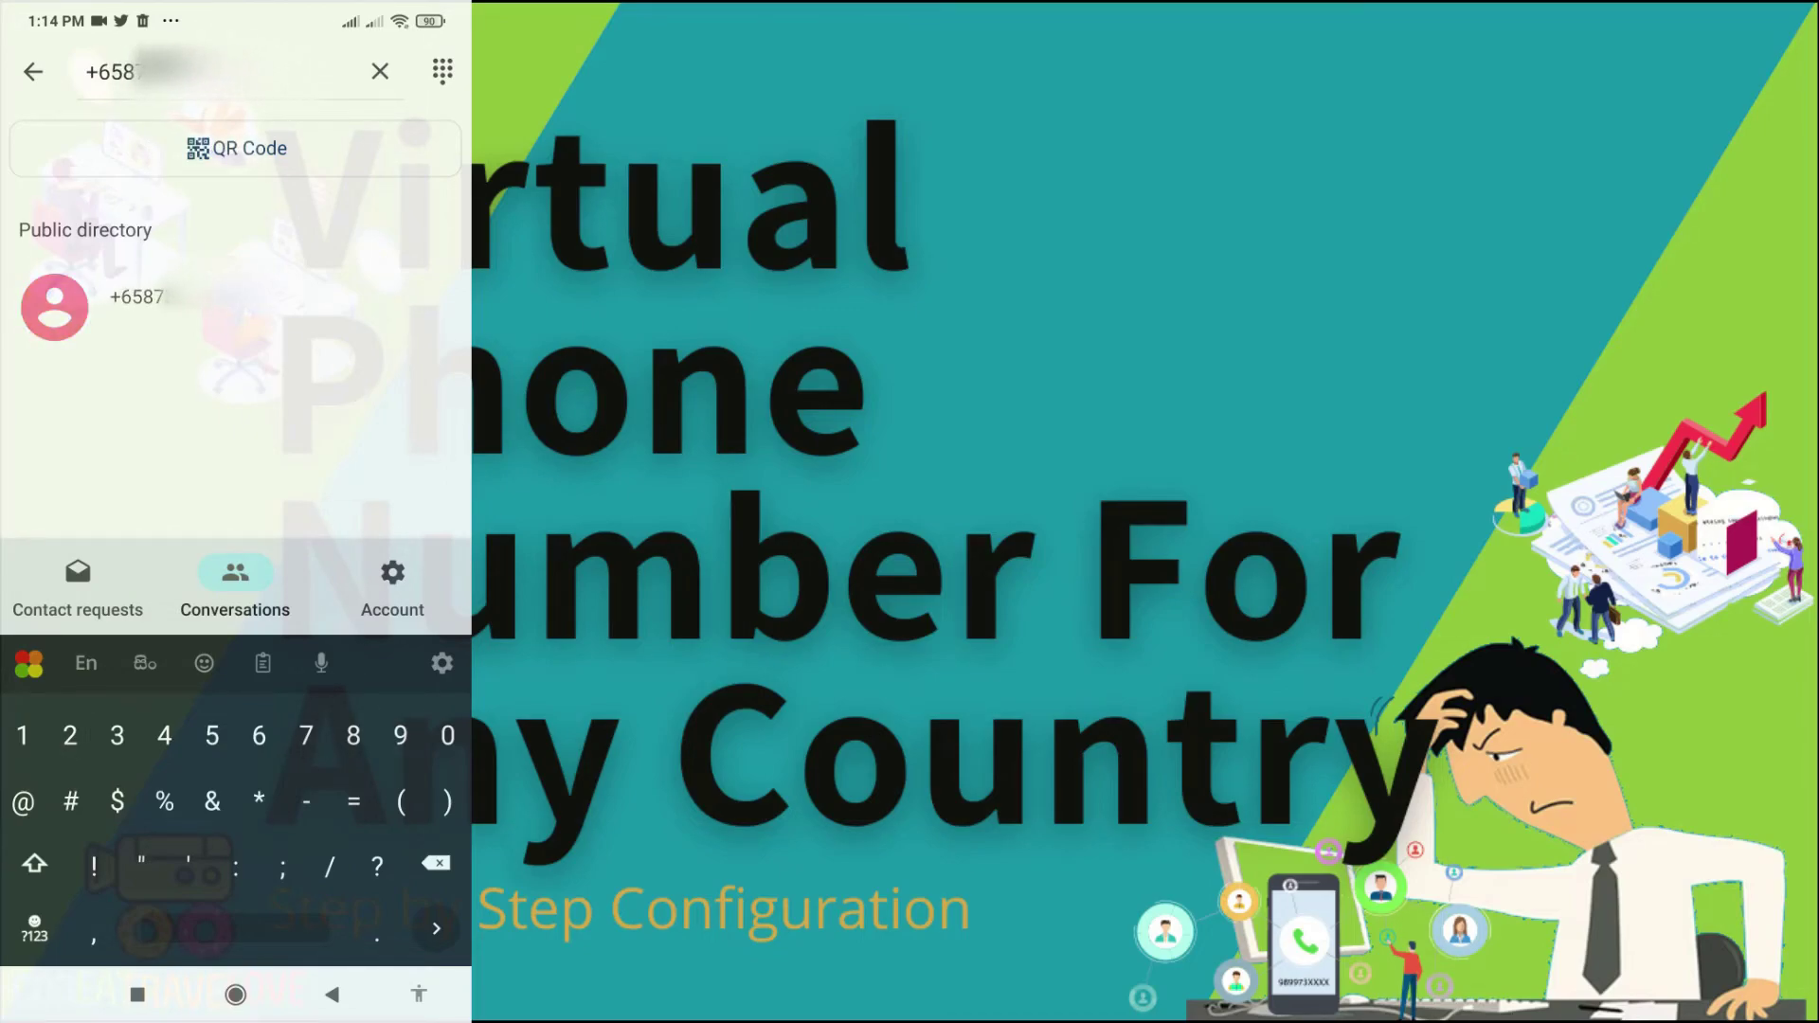